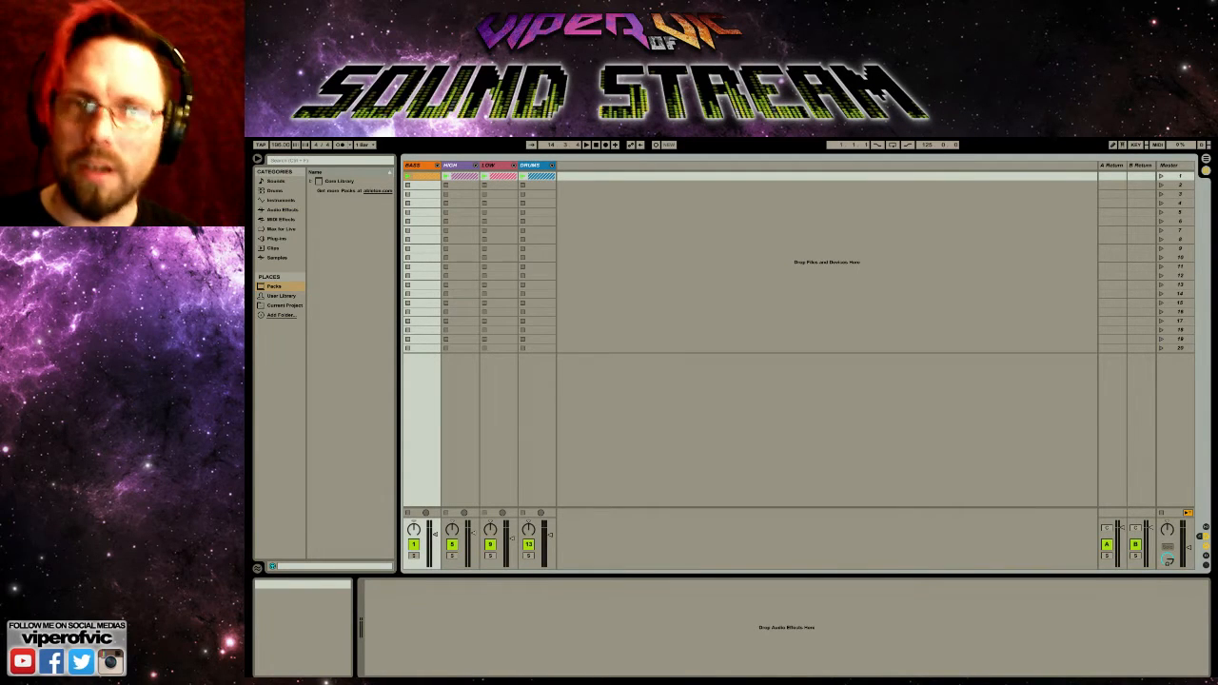
- Switch to the music player, play the first Shatterhand track in New Playlist (2), and lower the playback volume
key("alt+Tab")
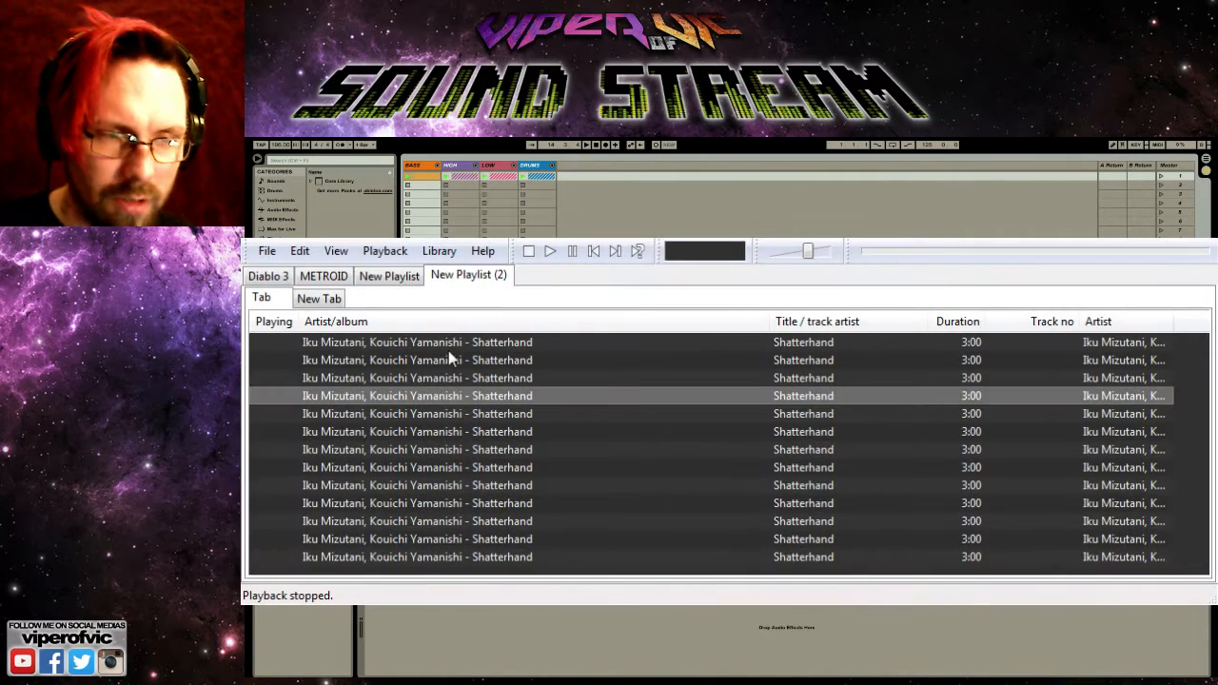
left_click(427, 348)
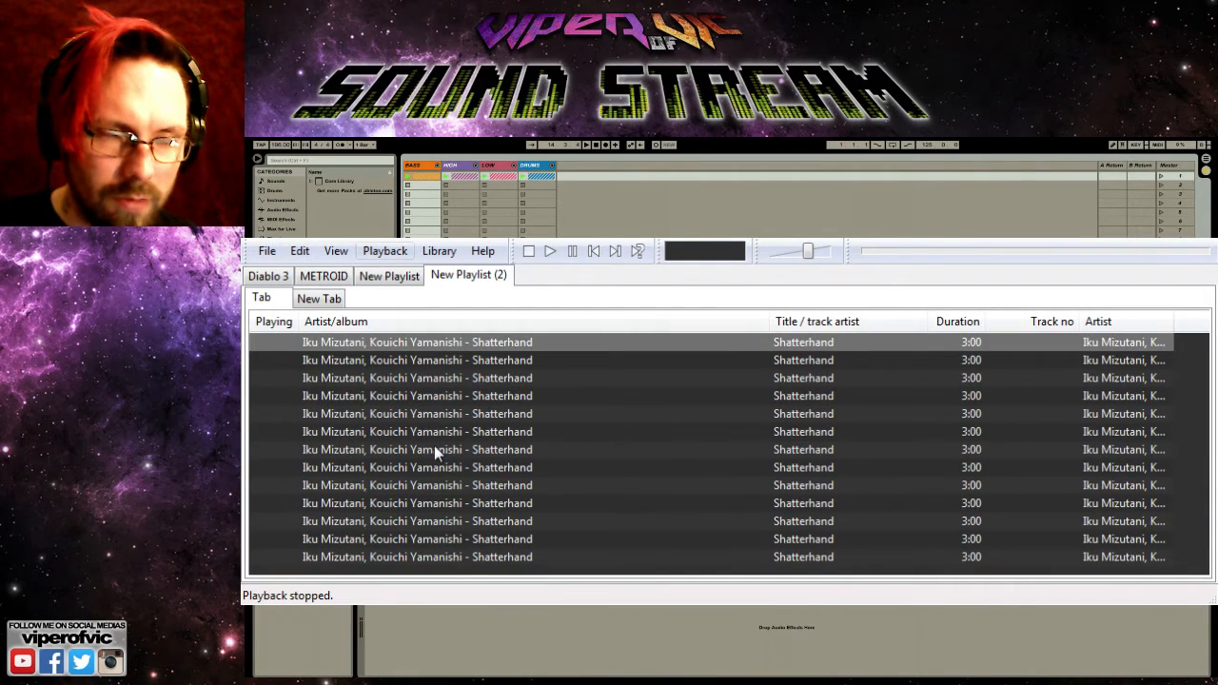
double_click(433, 360)
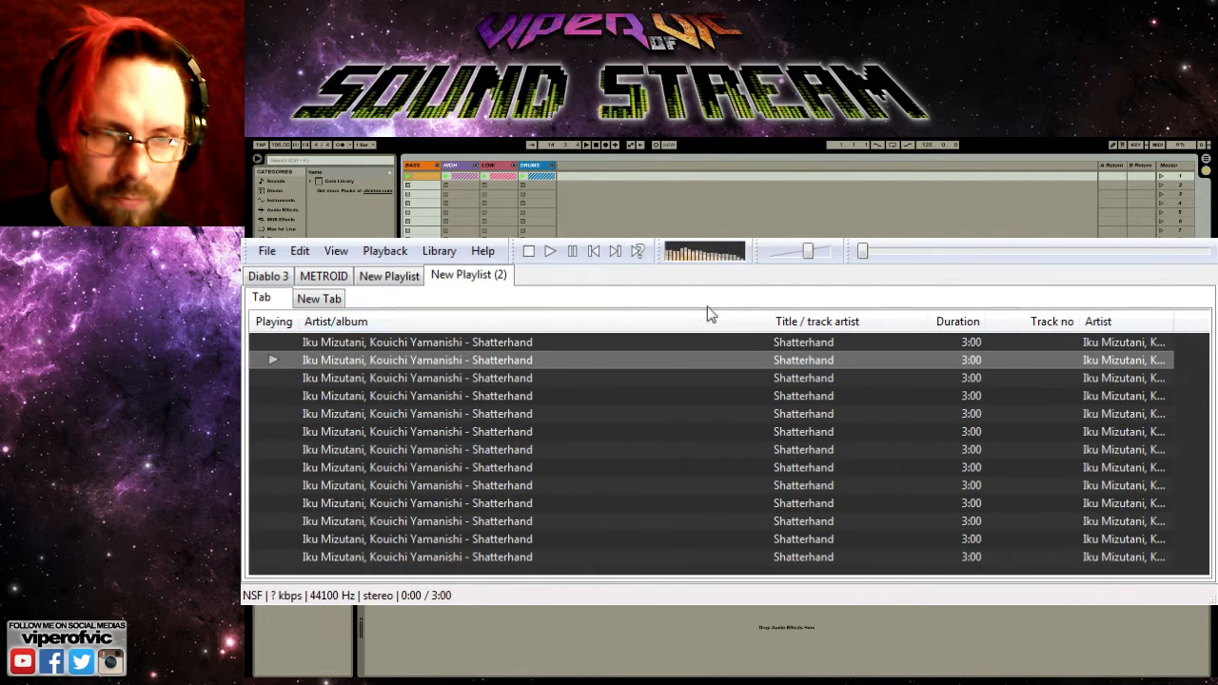
double_click(477, 343)
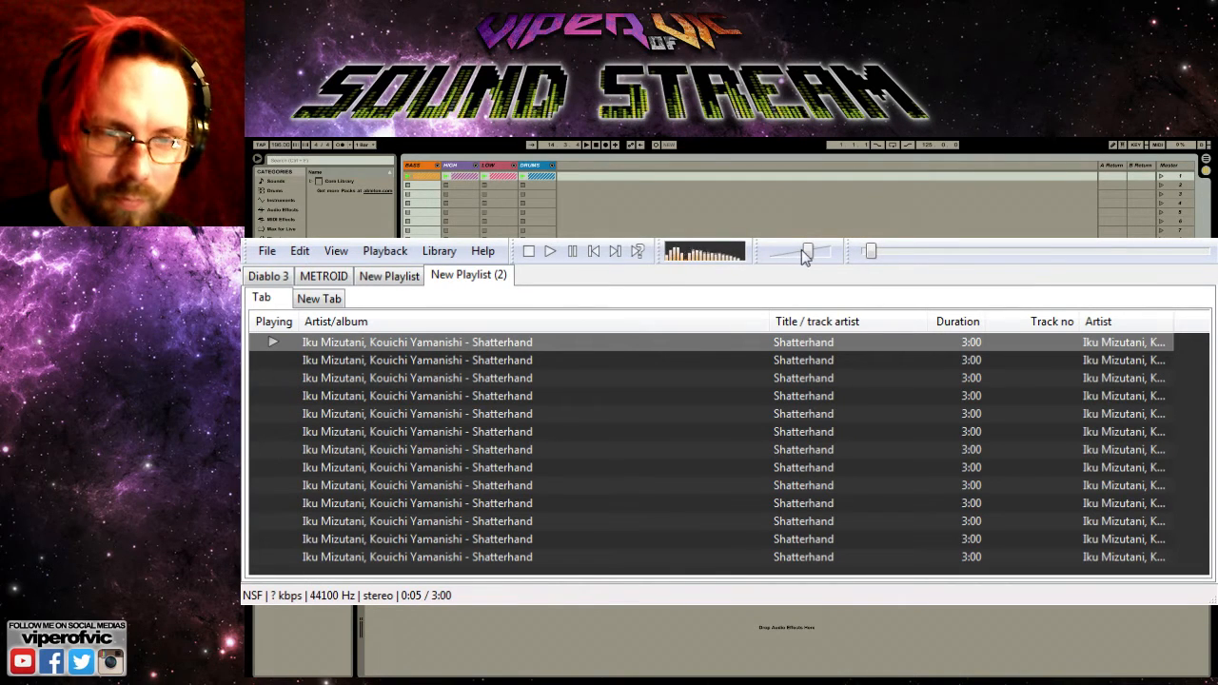
left_click_drag(805, 251, 787, 252)
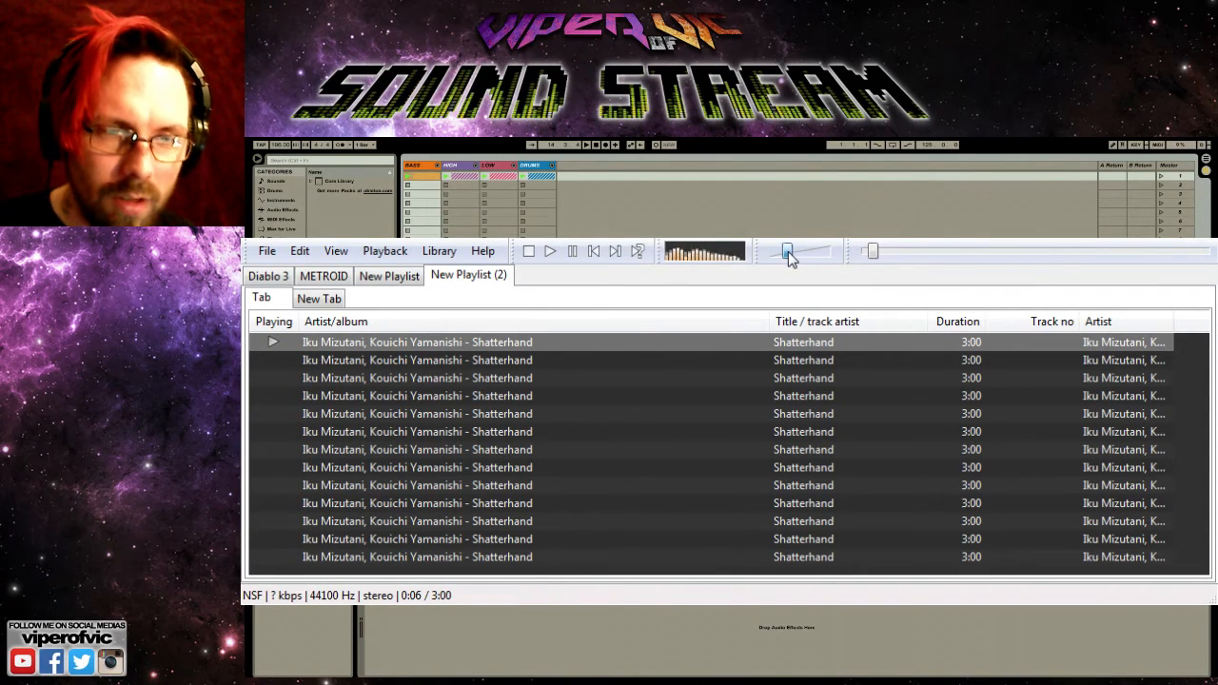
- Open the Game Emu Player channel and tempo controls for Shatterhand.nsf and replay the first Shatterhand track
left_click(335, 249)
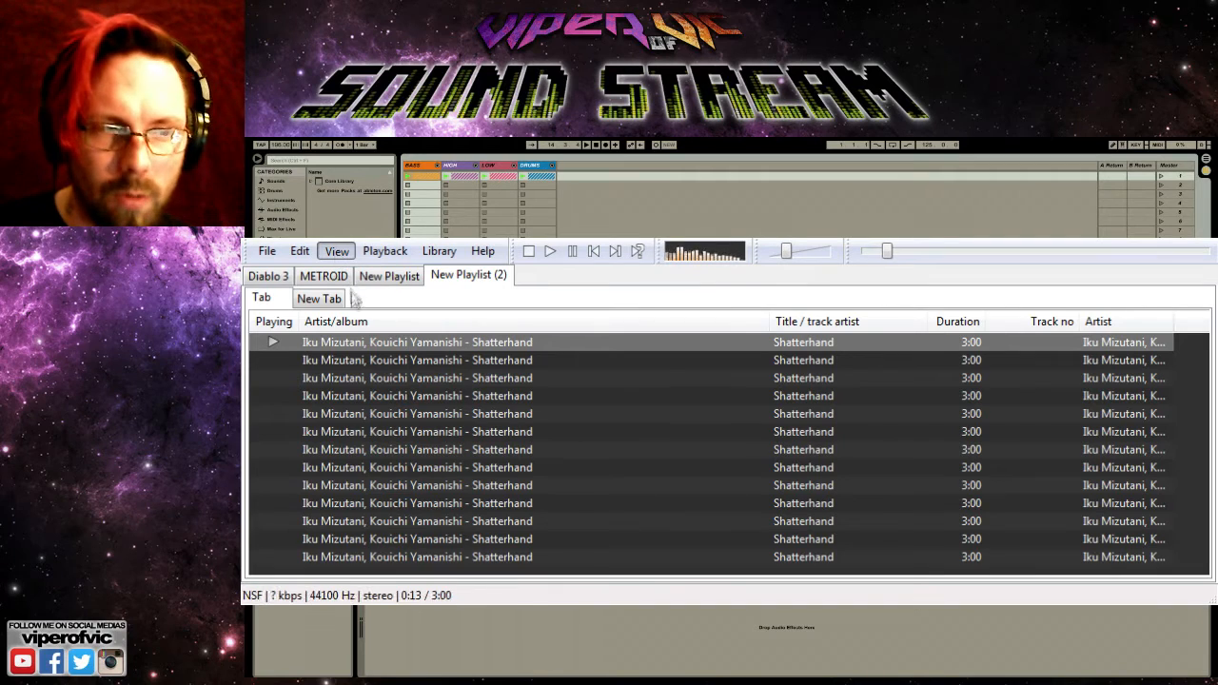
left_click(366, 325)
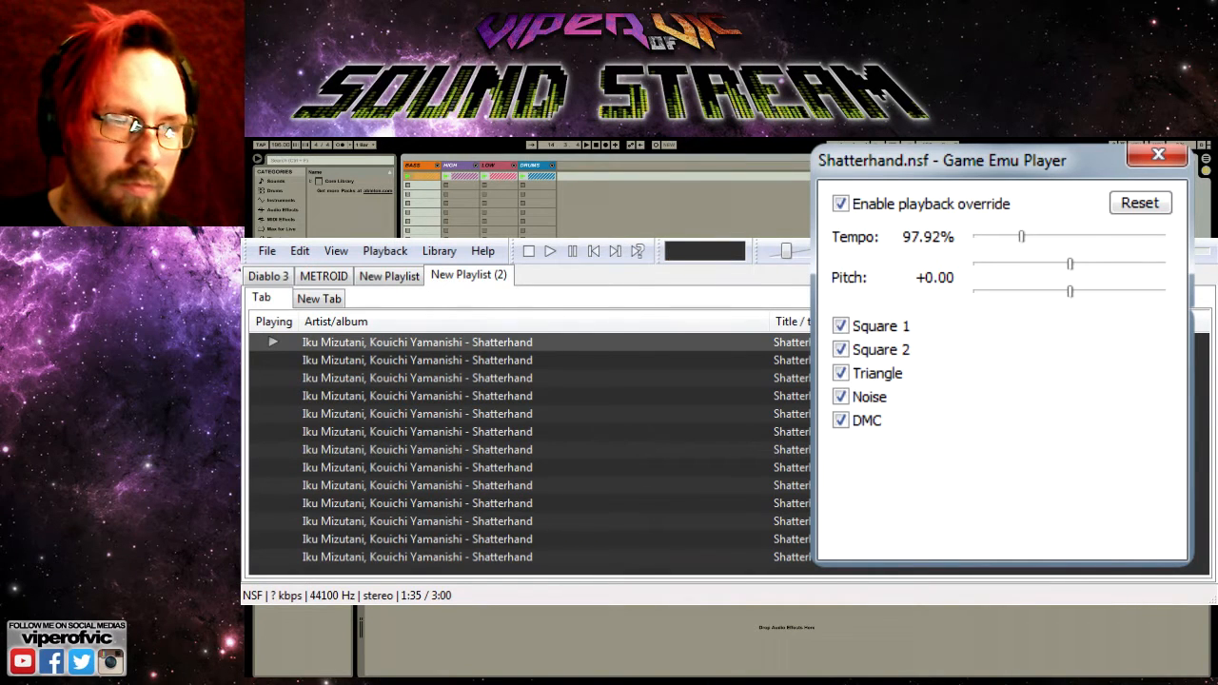
double_click(417, 342)
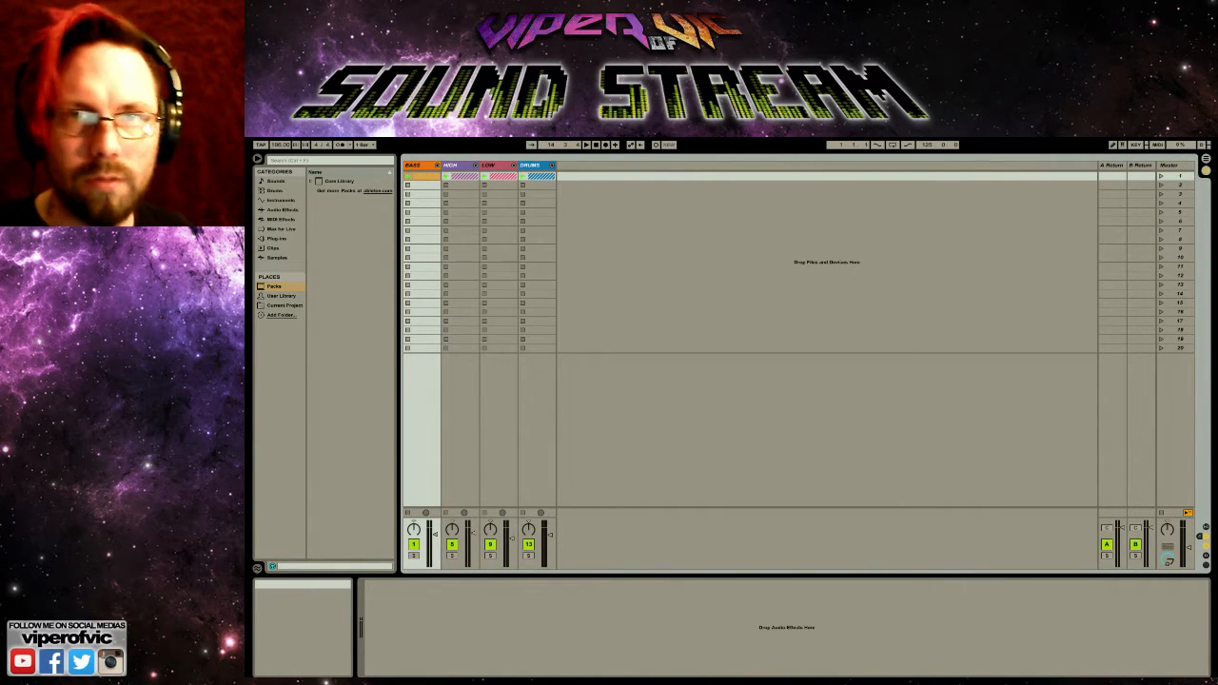
- Unfold the BASS group, solo it, and play it with only the TRI track unmuted
left_click(437, 167)
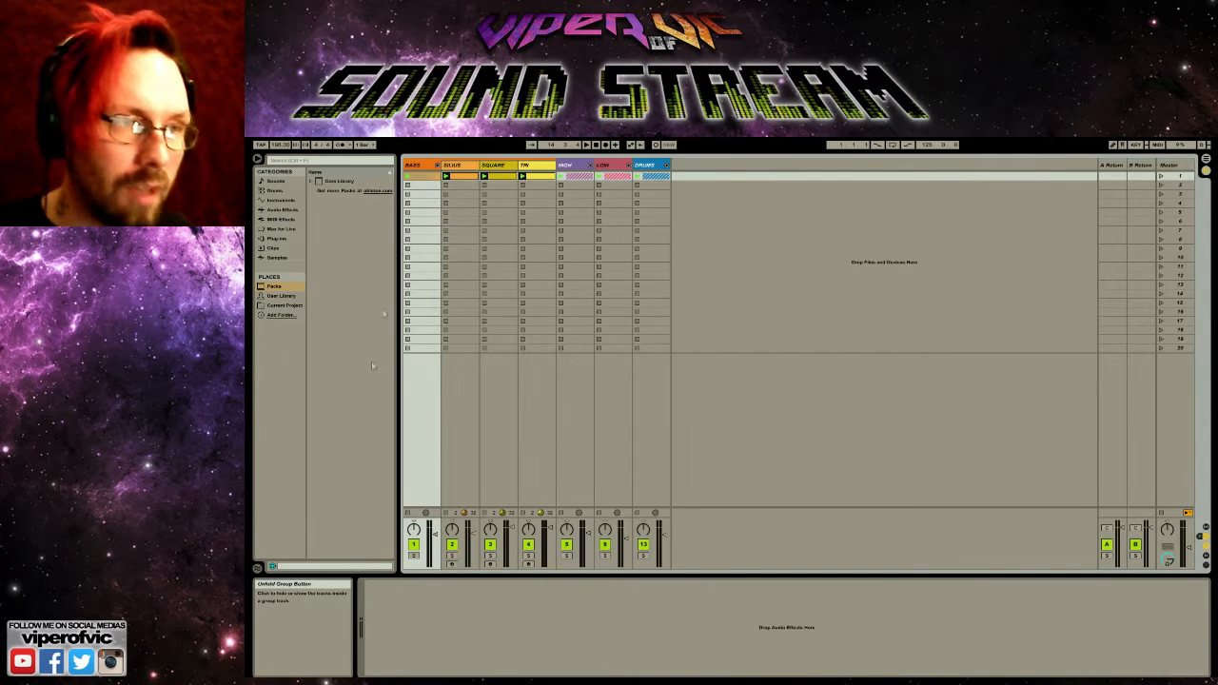
left_click(415, 556)
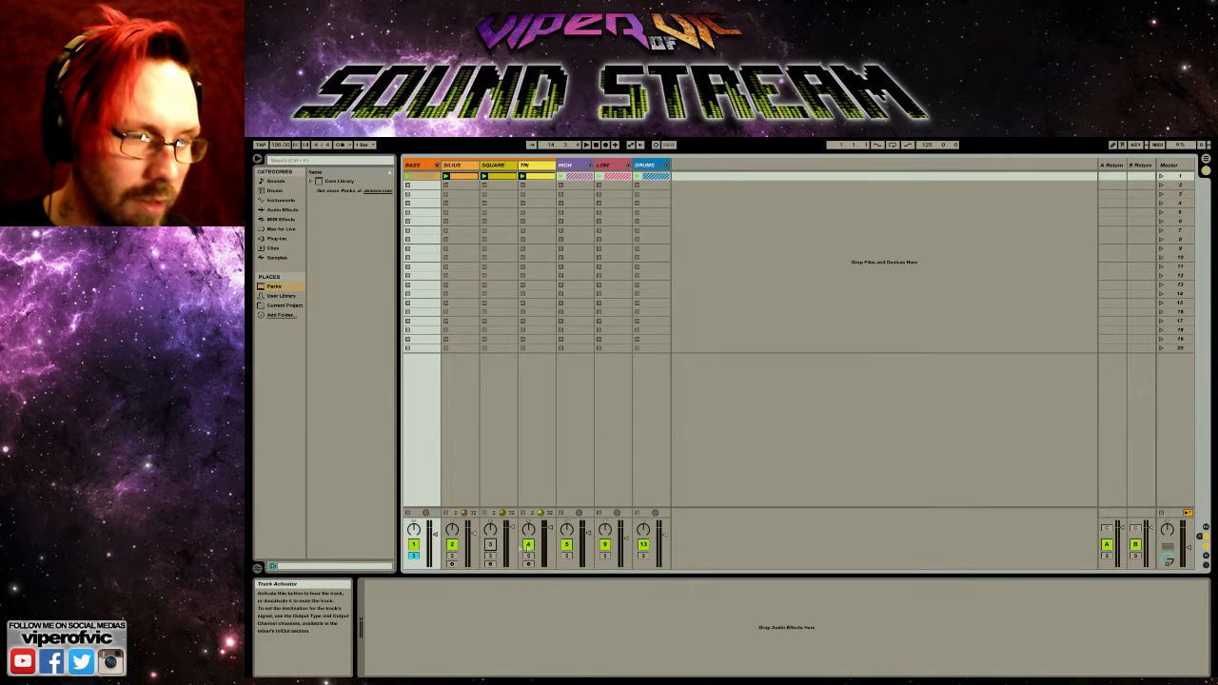
left_click(530, 545)
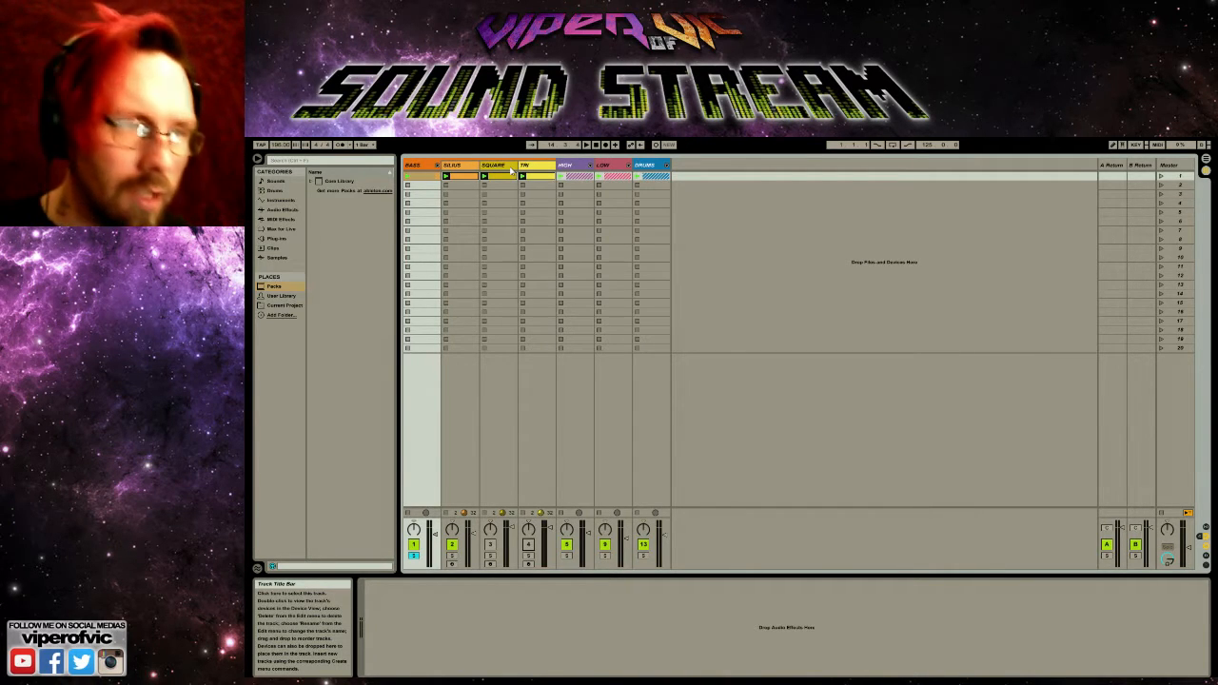
left_click(452, 544)
left_click(528, 544)
left_click(523, 178)
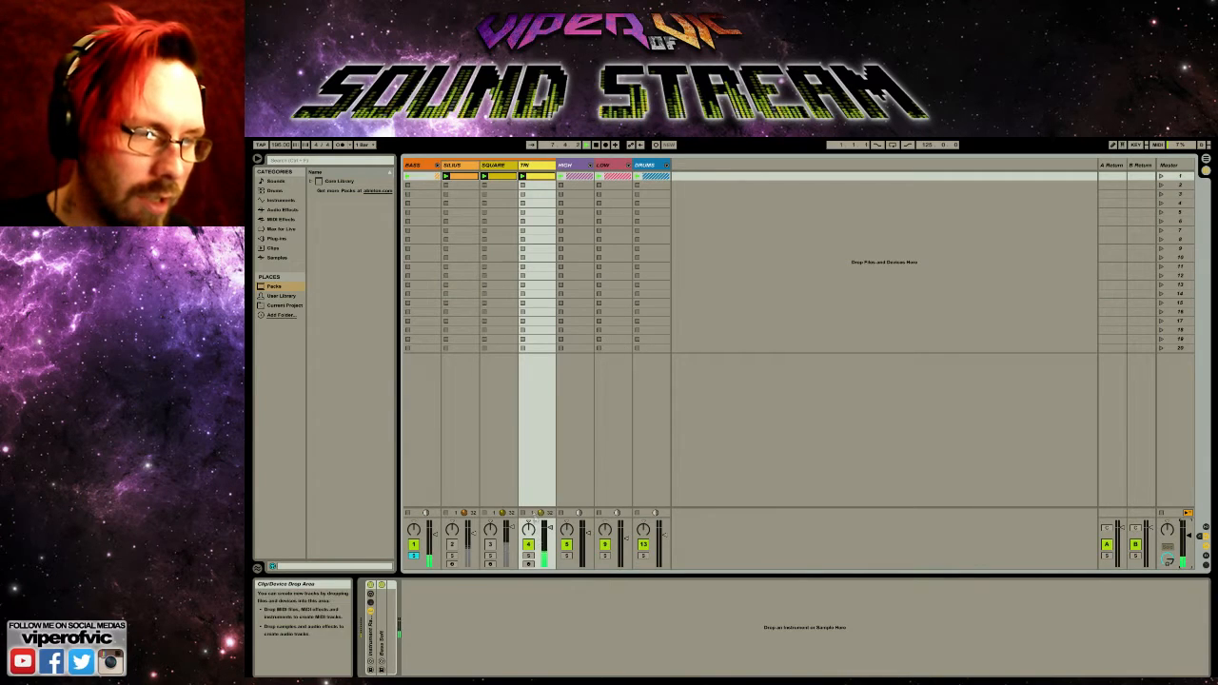
- Audition the SQUARE track and the first bass track one at a time, ending with all three bass tracks unmuted
left_click(529, 546)
left_click(490, 545)
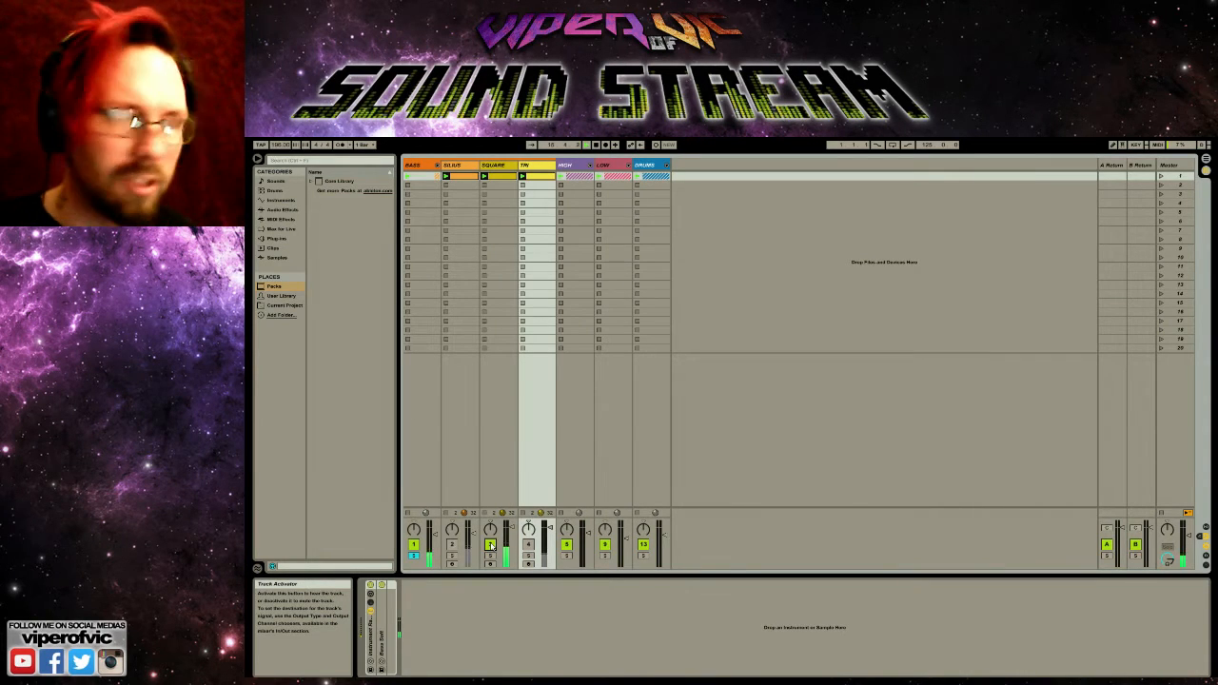
left_click(490, 545)
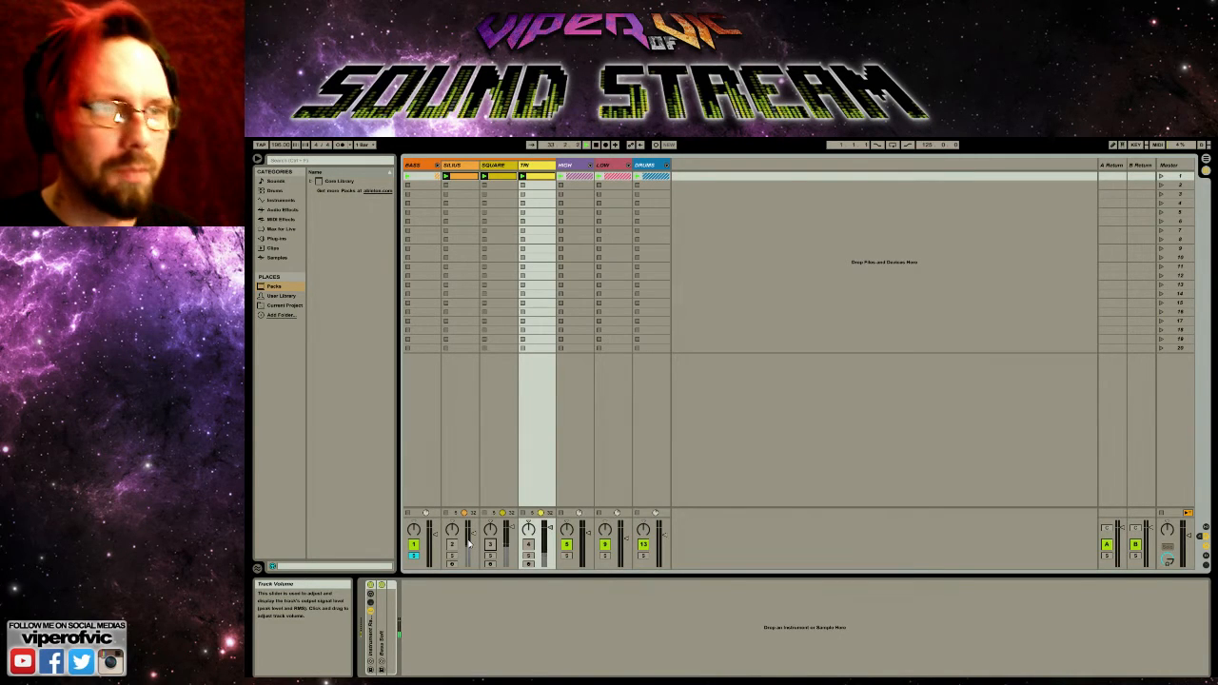
left_click(452, 544)
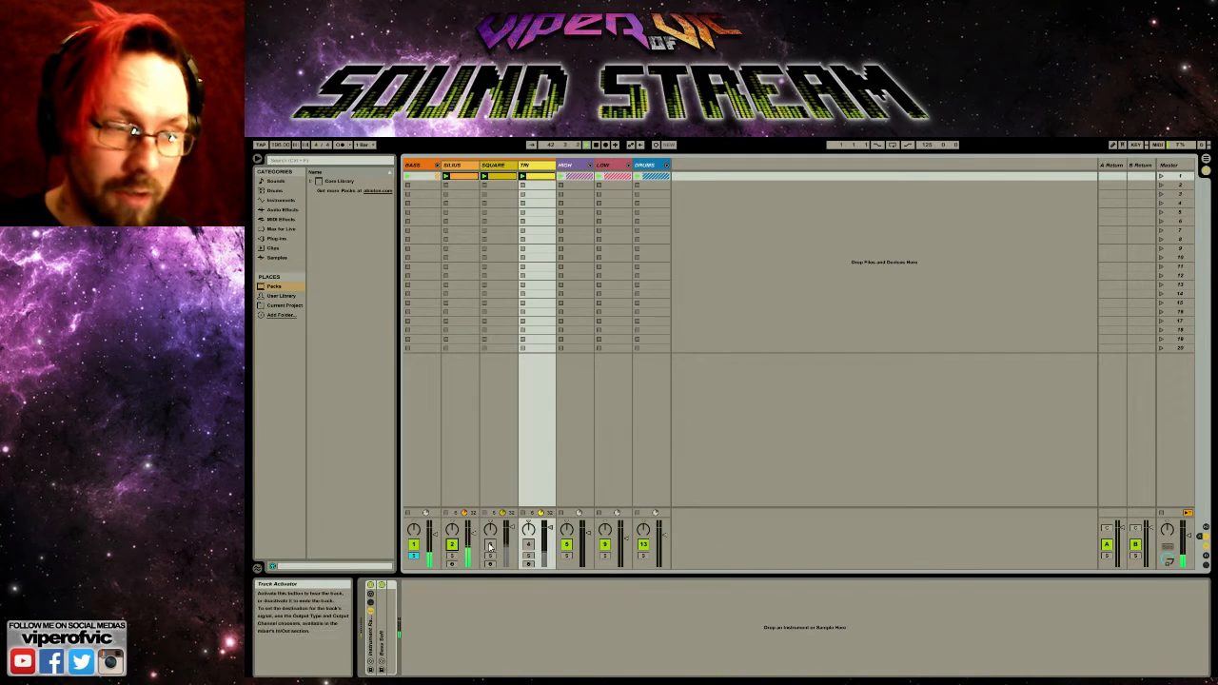
left_click(529, 544)
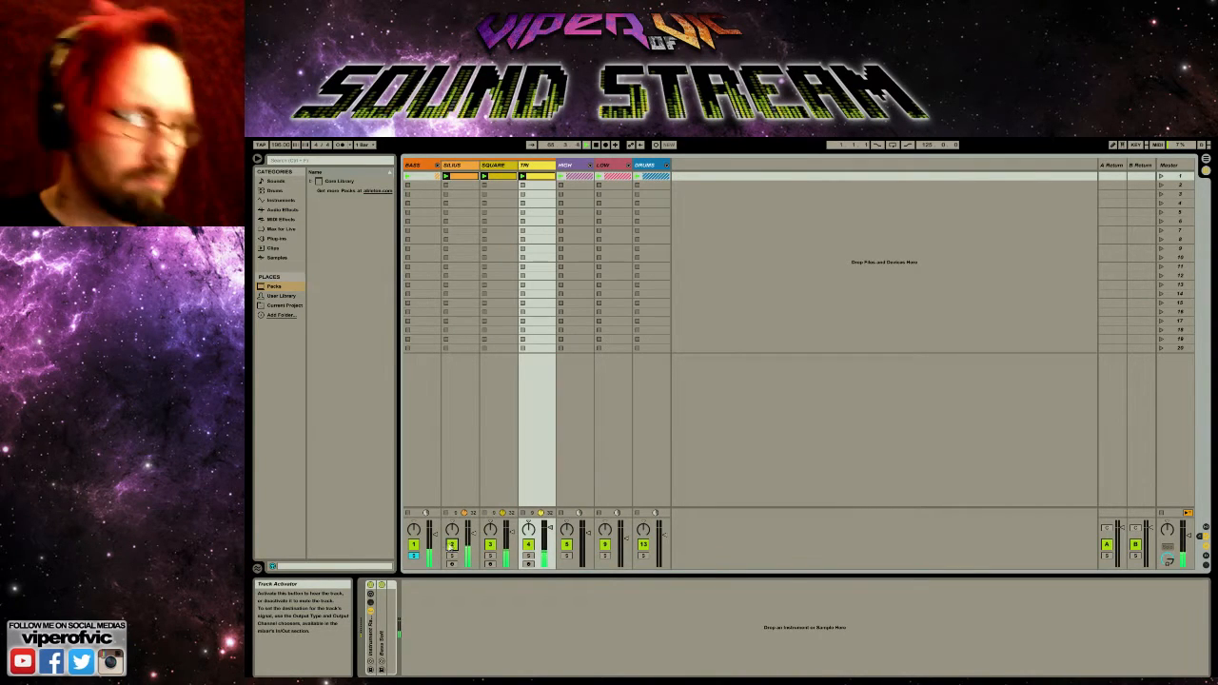
- Solo the HIGH group instead of BASS and unfold it, muting FILL and SOLO so only ARP plays
key("Delete")
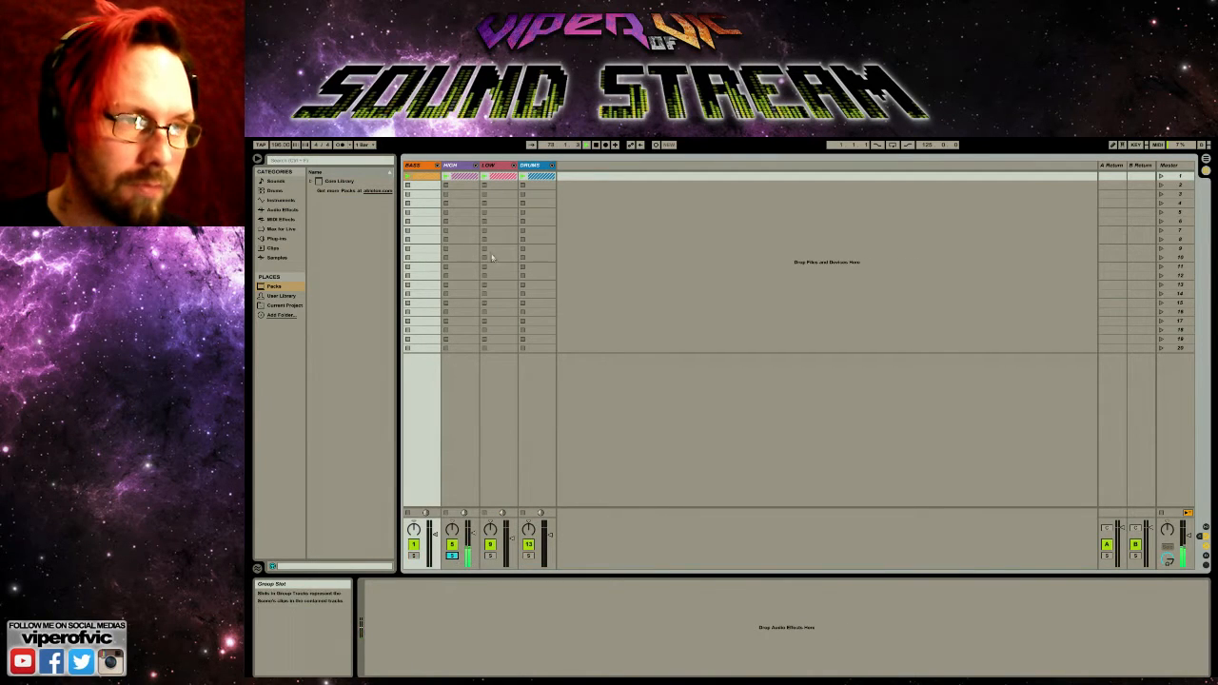
left_click(476, 165)
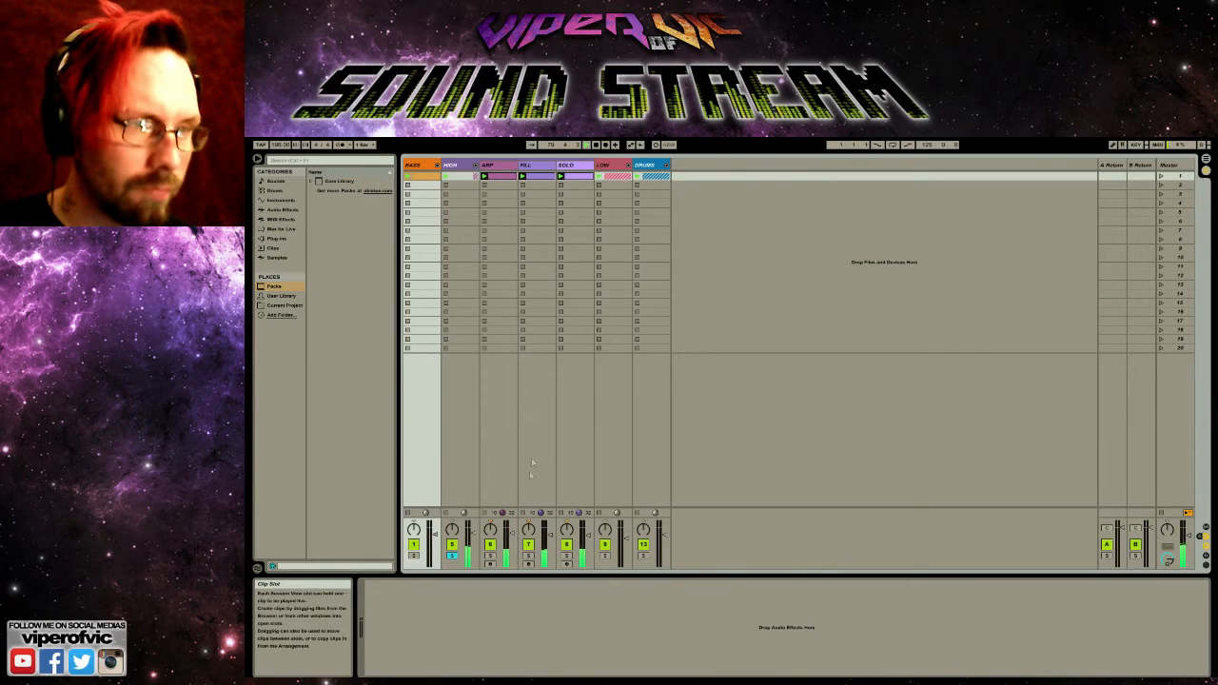
left_click(528, 544)
left_click(566, 544)
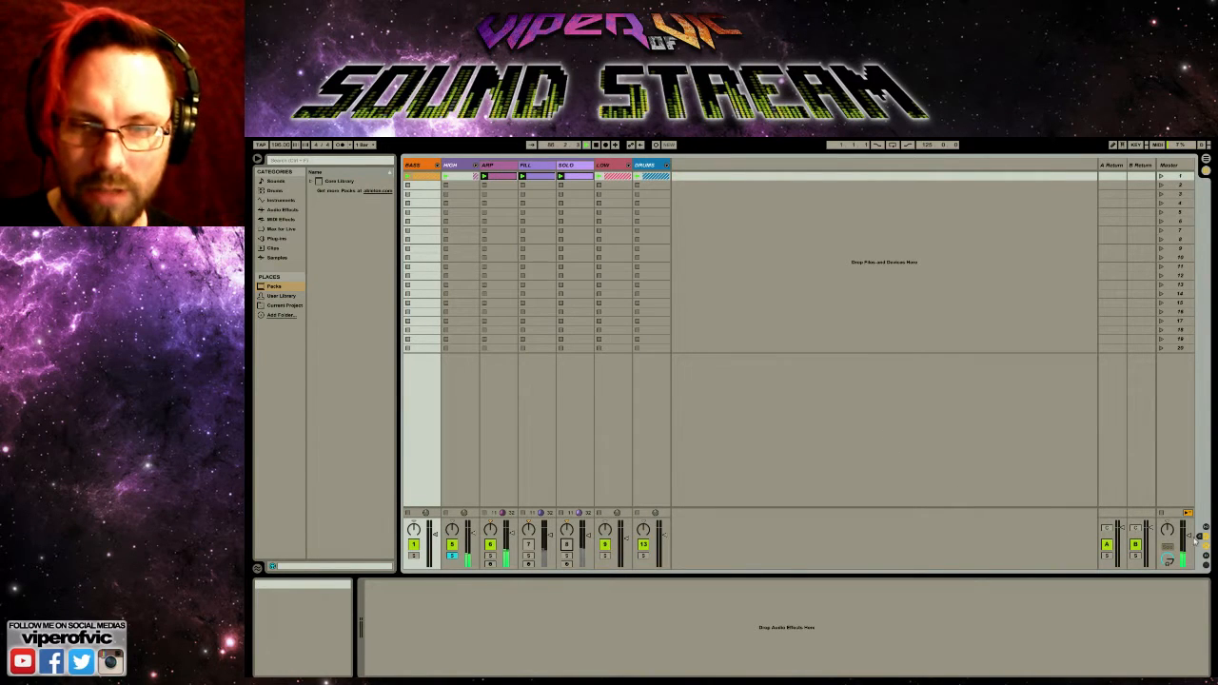
- Inspect the instrument and effect chains of the ARP, SOLO and FILL tracks in the HIGH group
left_click(493, 167)
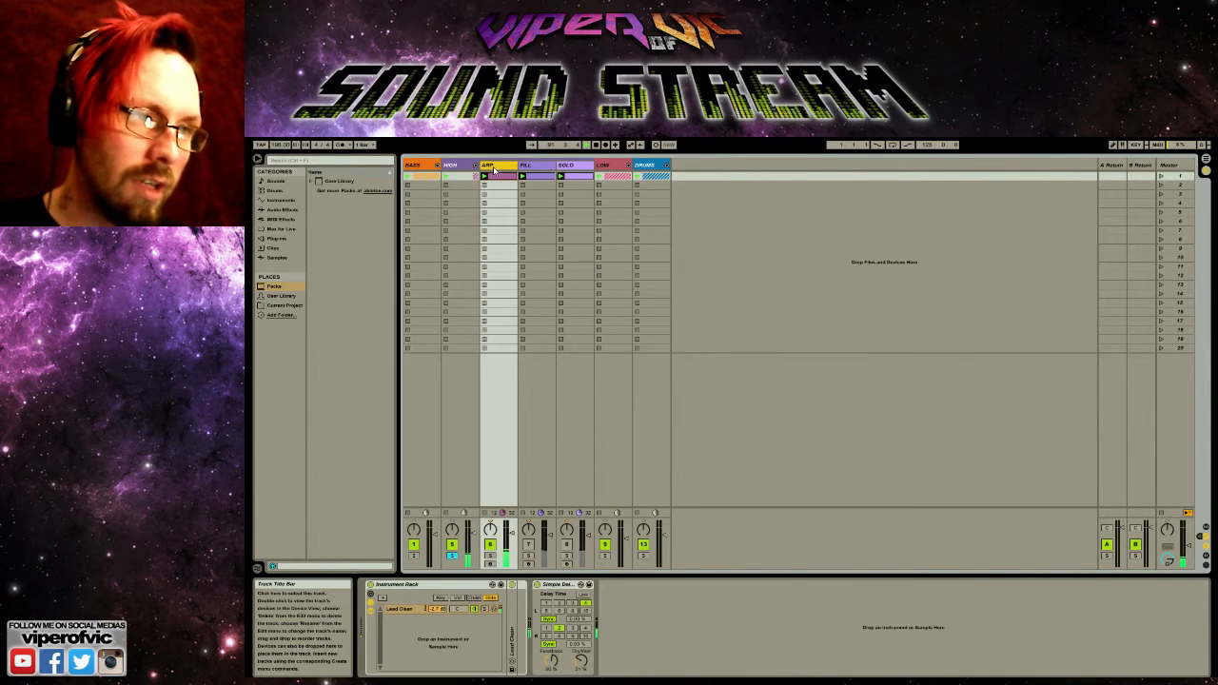
left_click(567, 166)
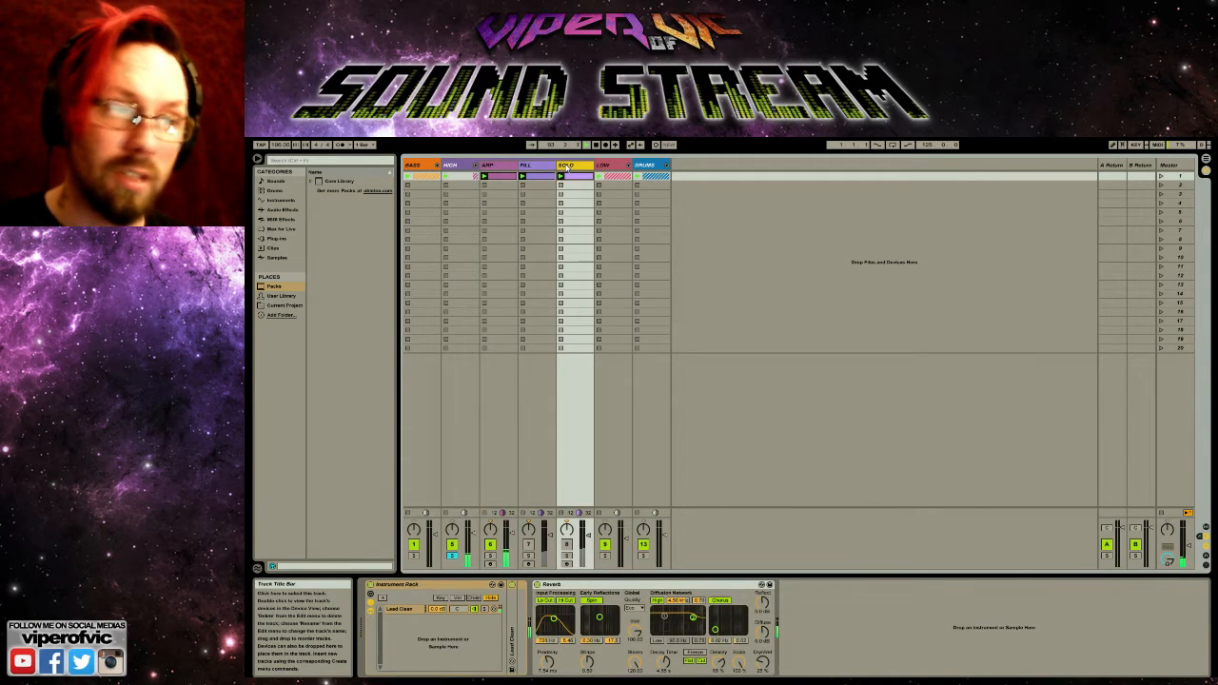
left_click(528, 166)
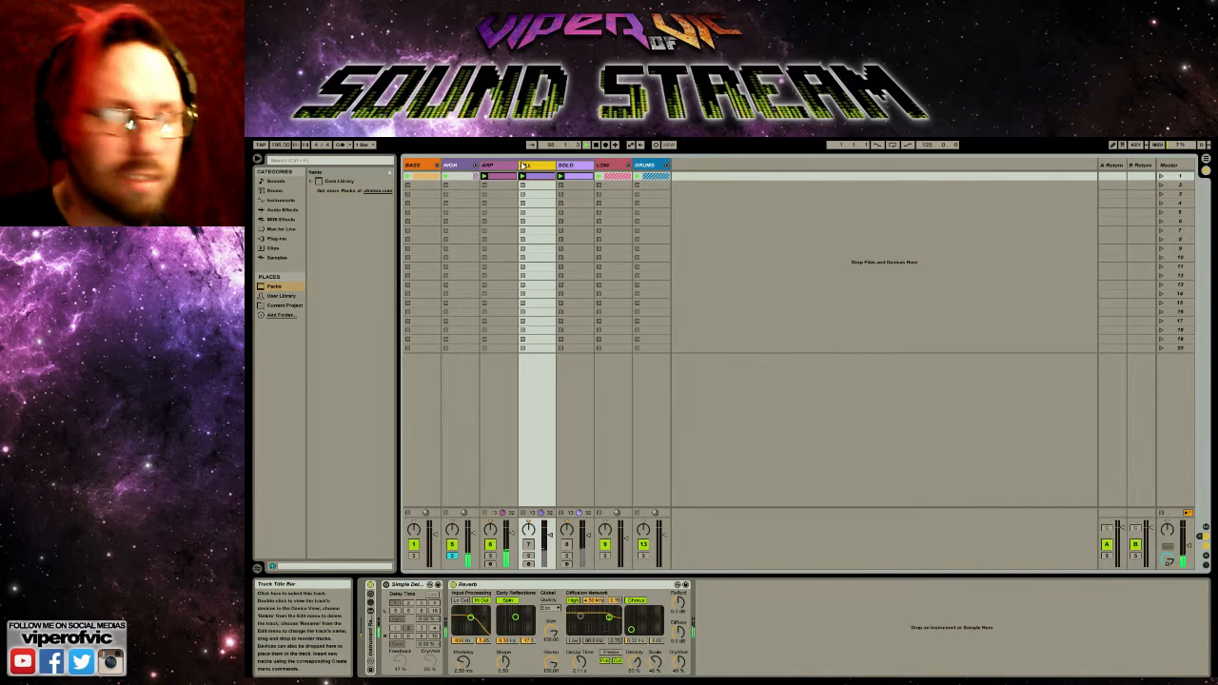
left_click(507, 167)
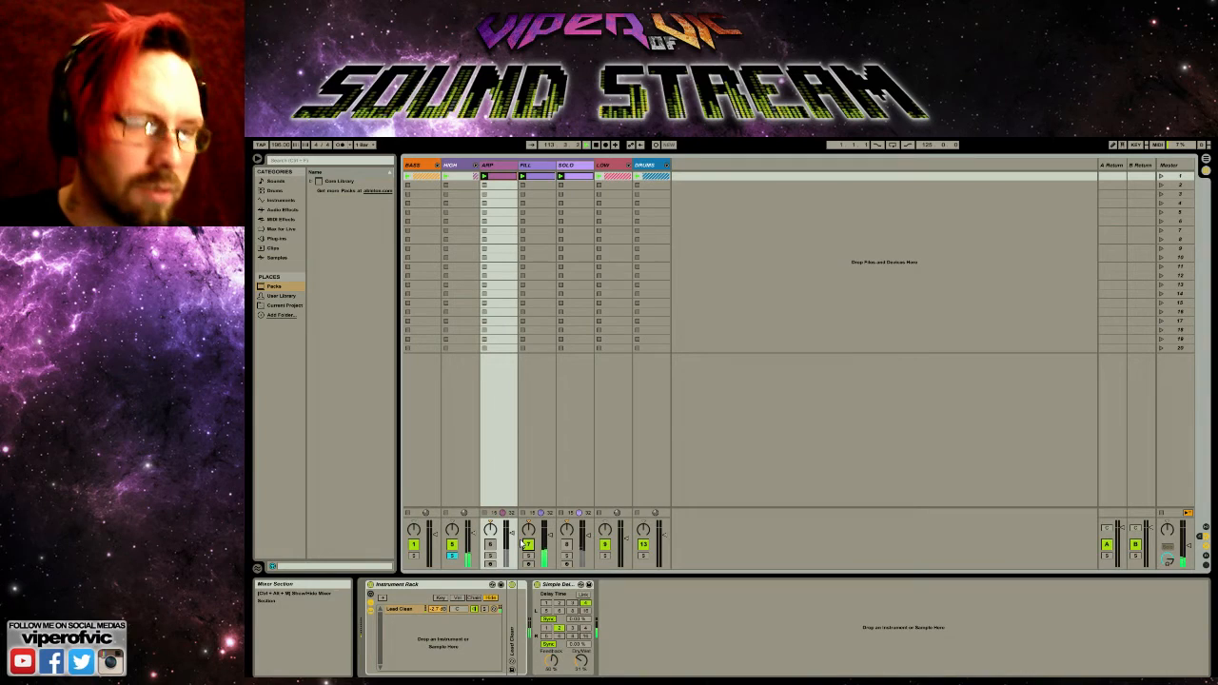
- Play ARP together with FILL, then mute both and unmute SOLO to hear it alone
left_click(491, 544)
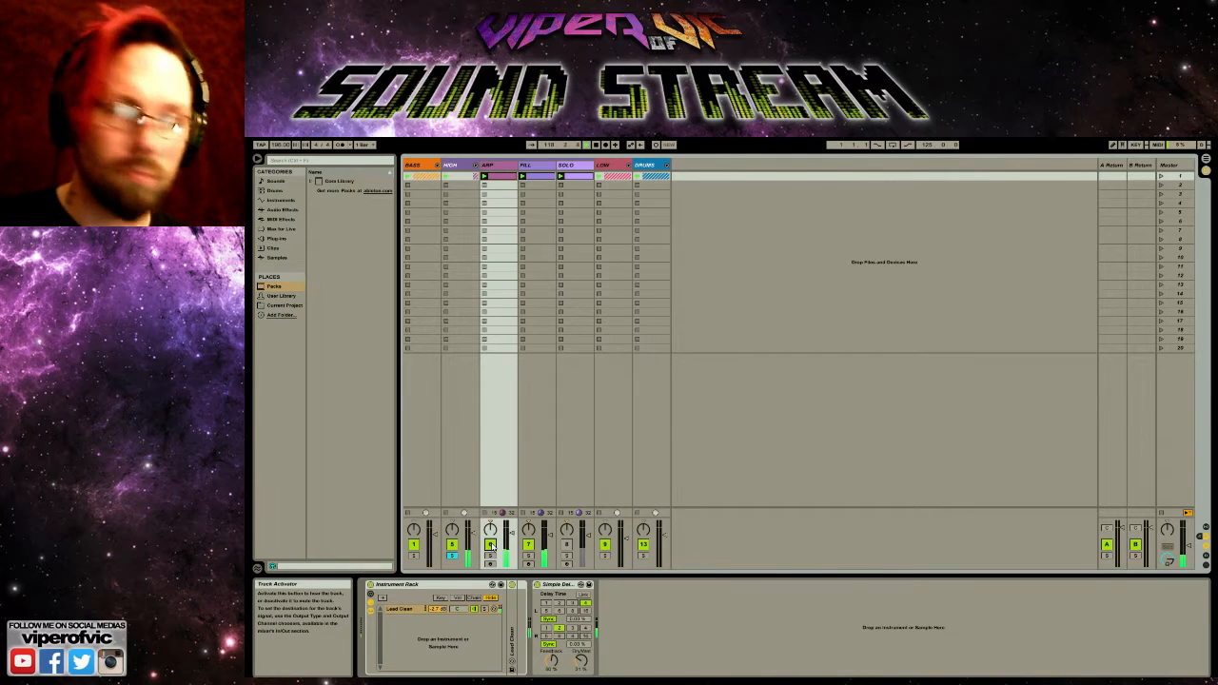
left_click_drag(491, 544, 567, 547)
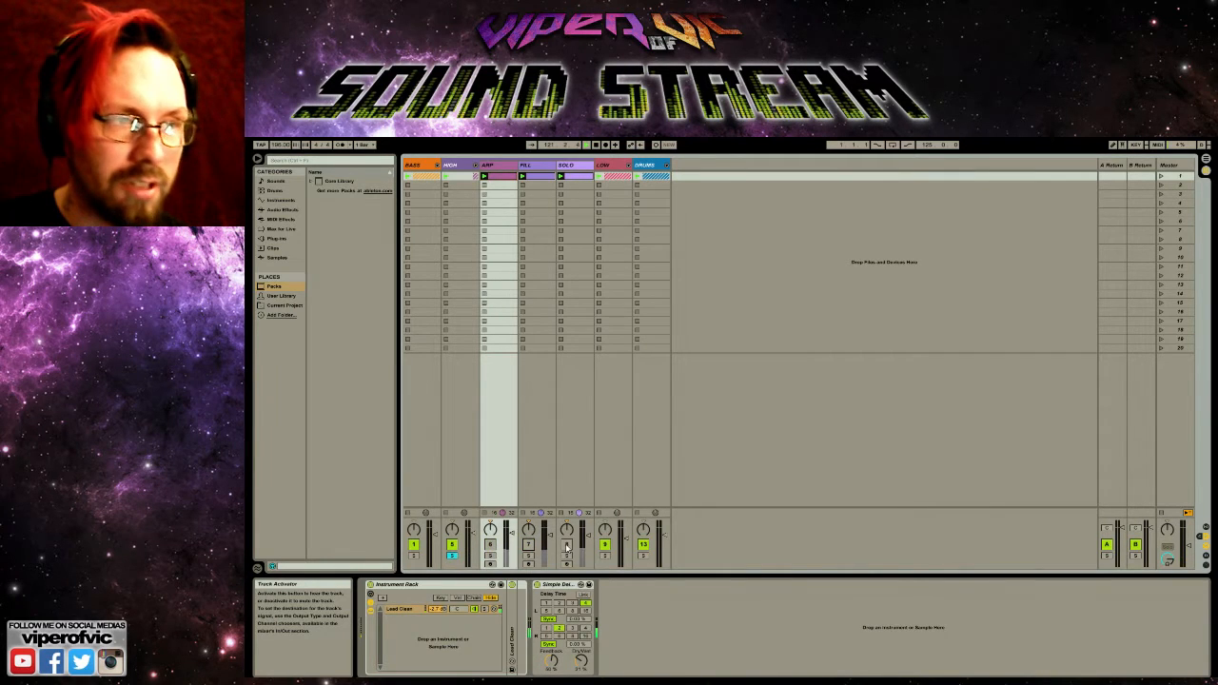
left_click(566, 545)
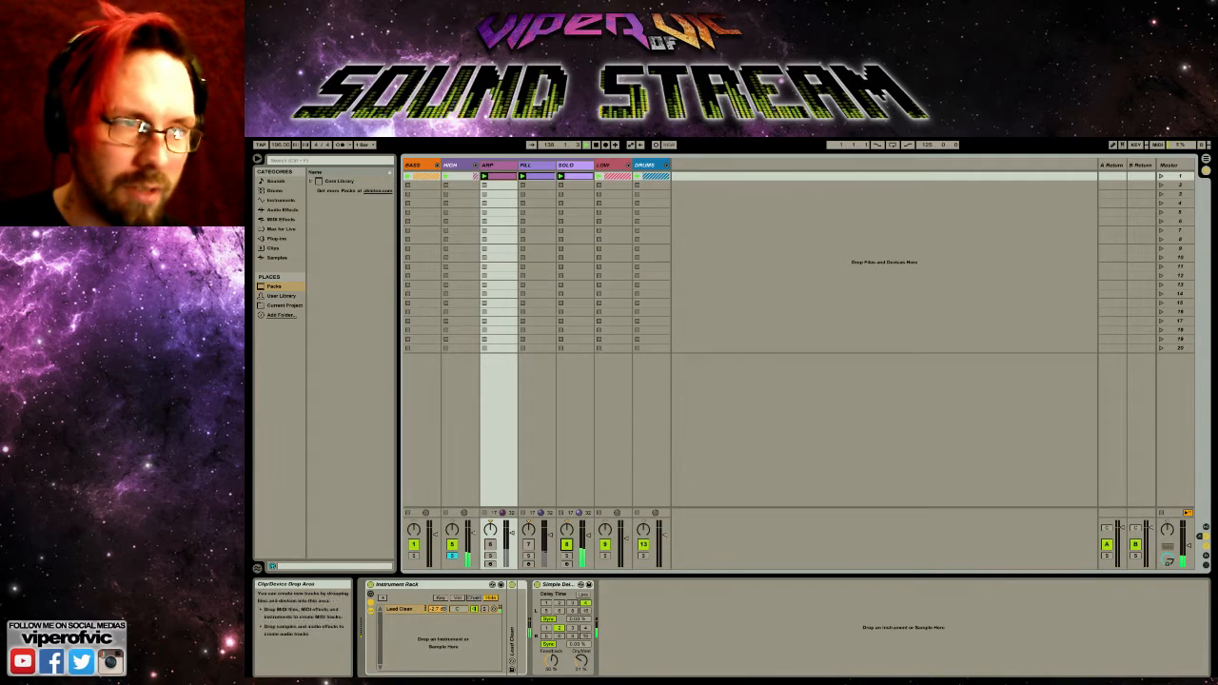
- Fold the HIGH group, then unfold and solo the LOW group with only its VOCALS track unmuted
left_click(475, 166)
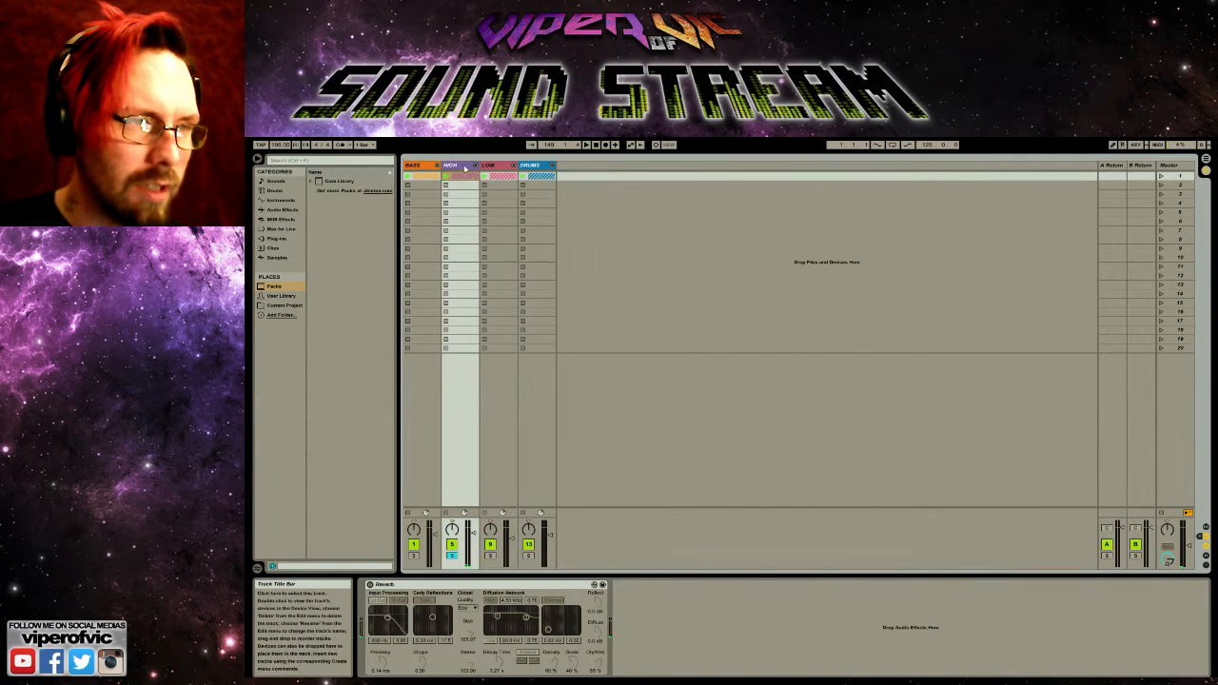
left_click(514, 167)
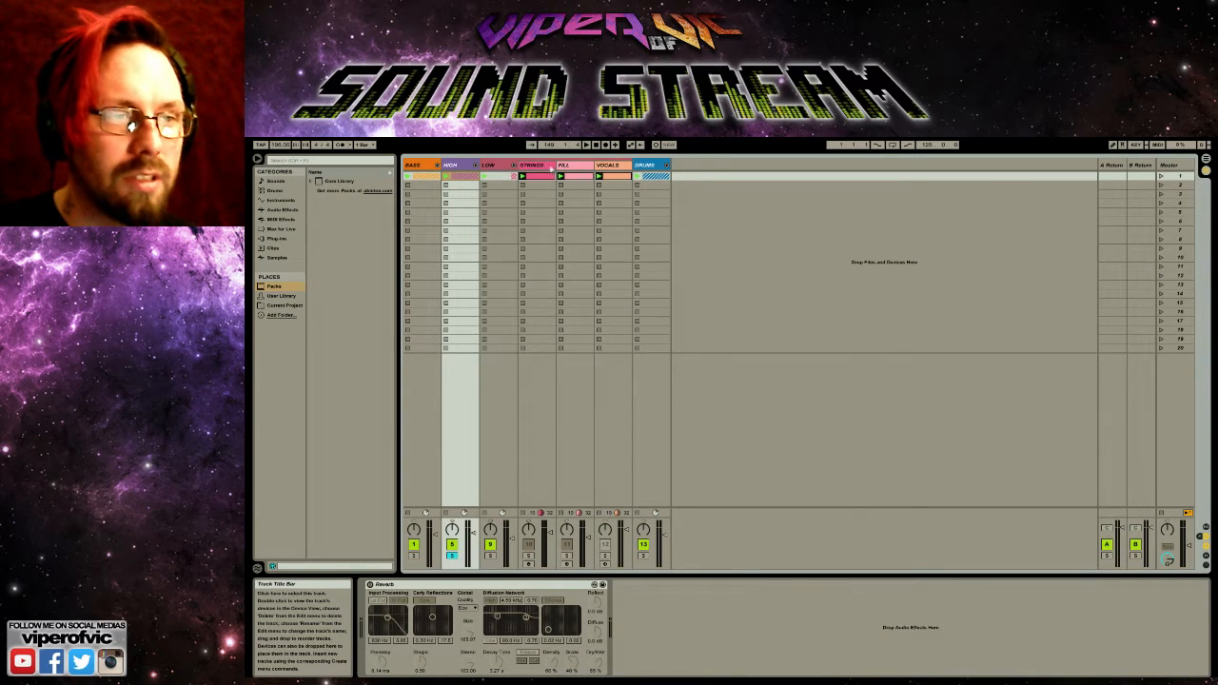
left_click(605, 168)
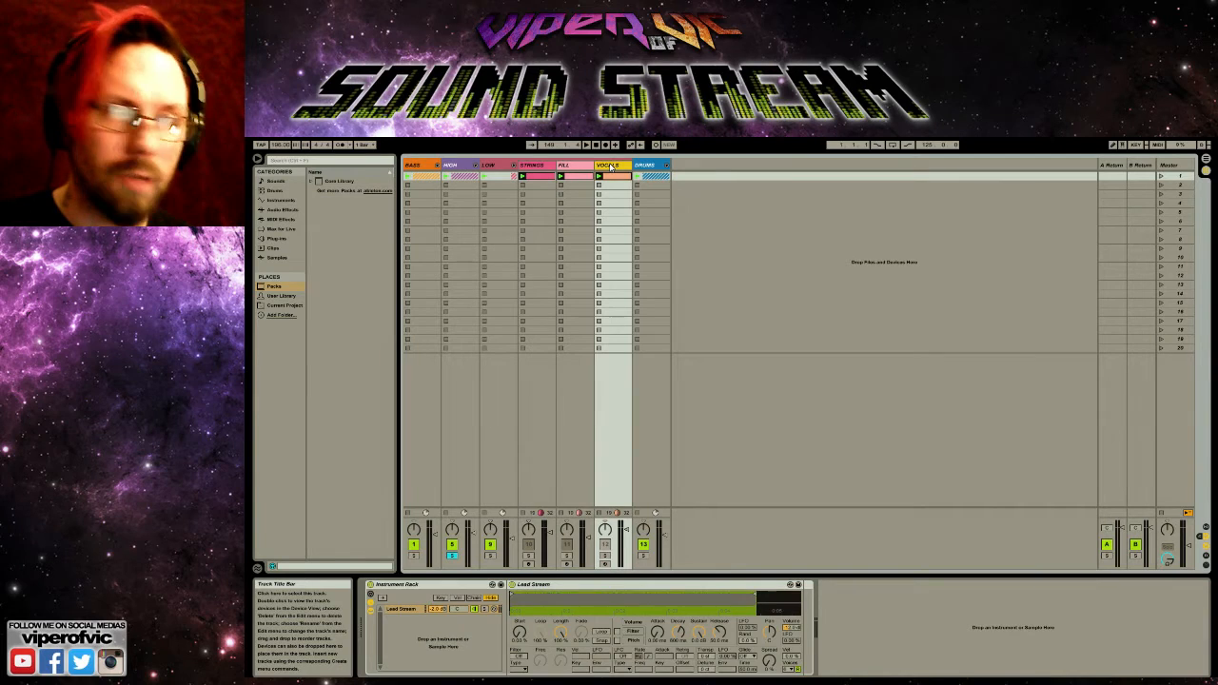
left_click(489, 554)
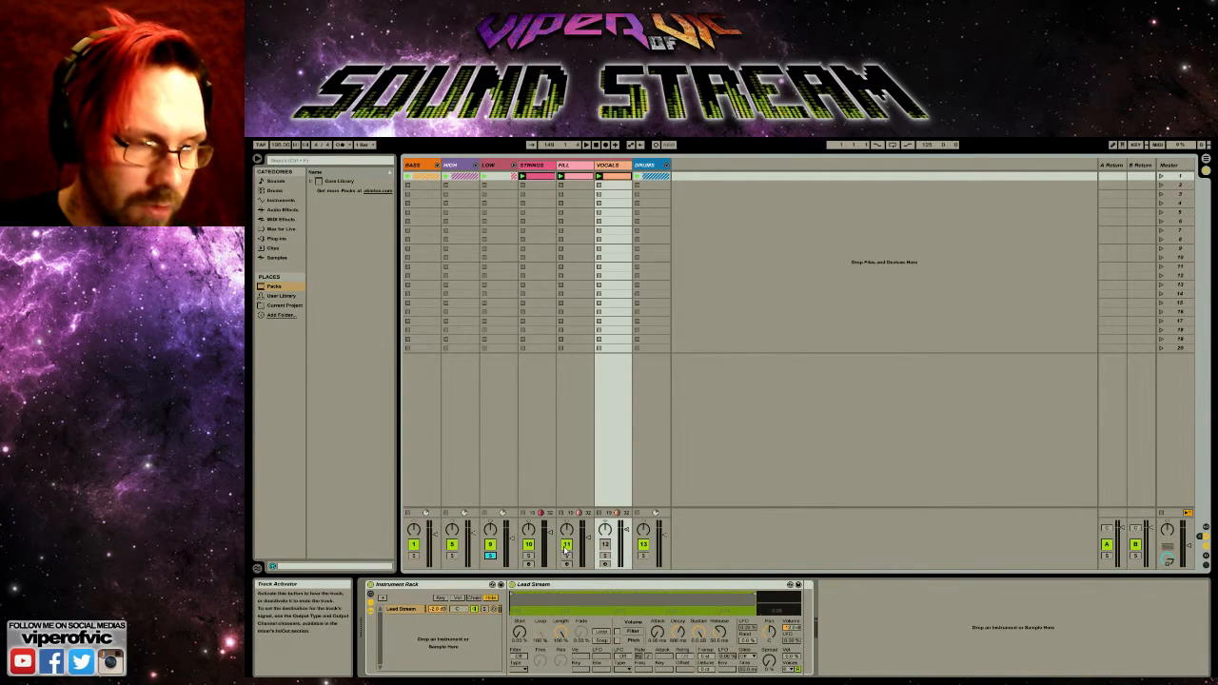
left_click(604, 545)
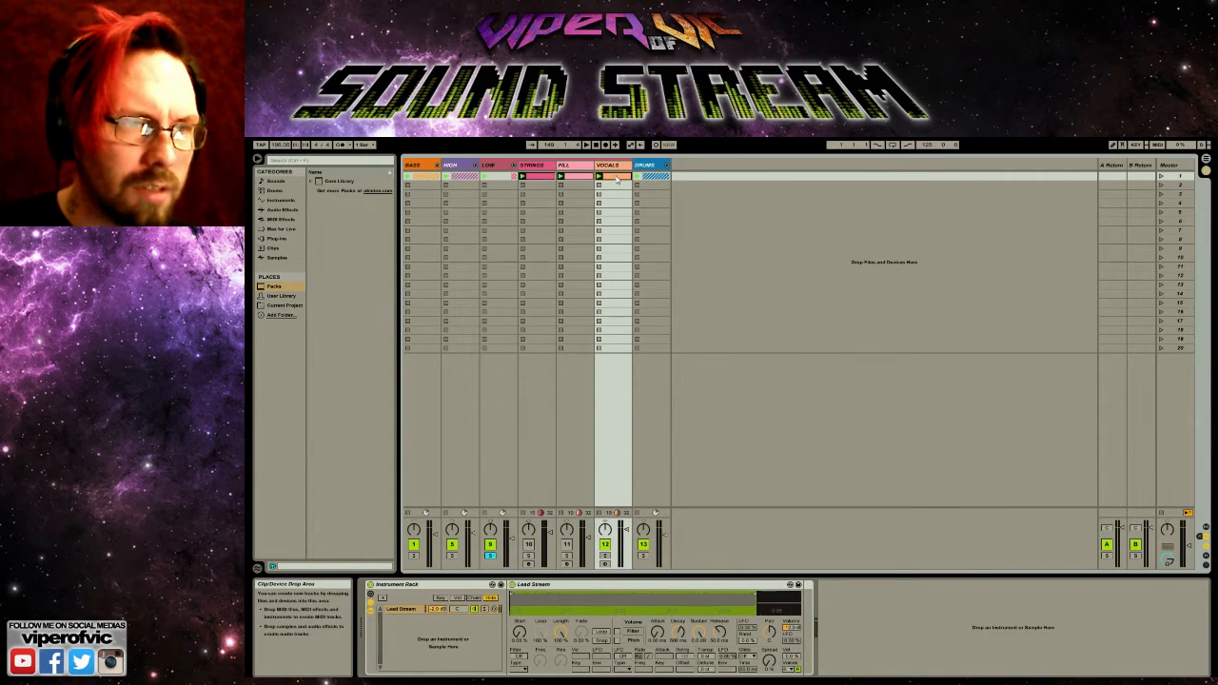
- Open the STRINGS clip's notes, play STRINGS with VOCALS muted, and bring in the LOW group's FILL track
double_click(618, 186)
left_click(537, 179)
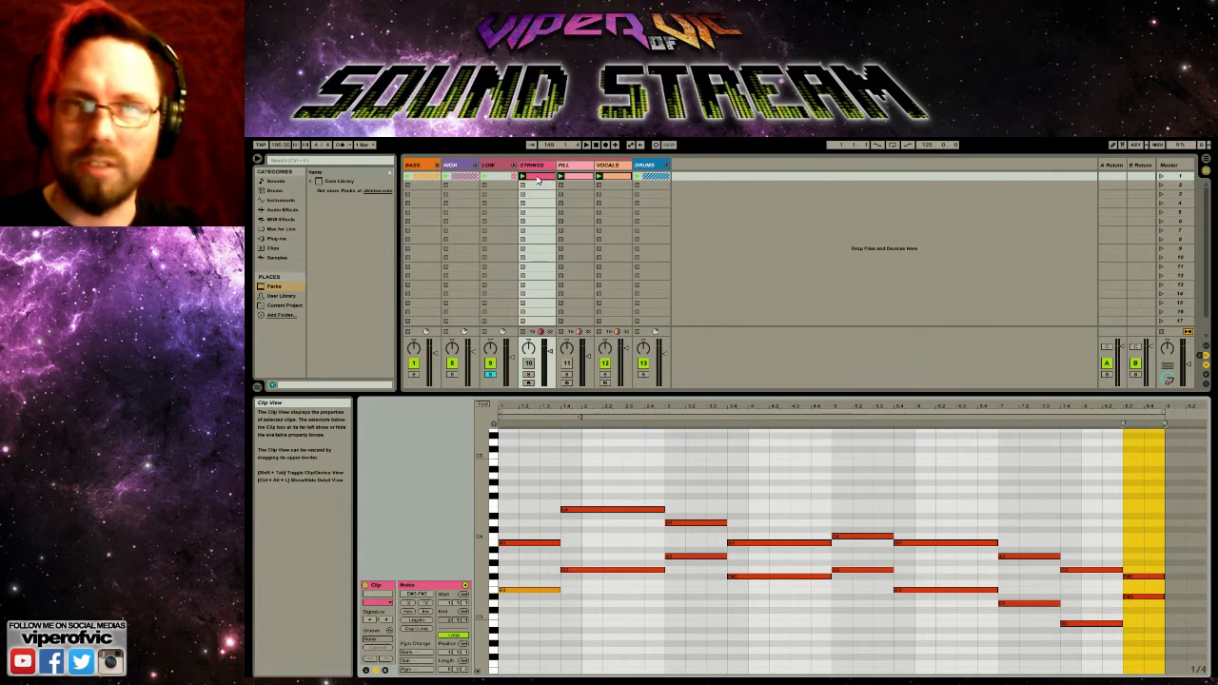
left_click(605, 364)
left_click(529, 363)
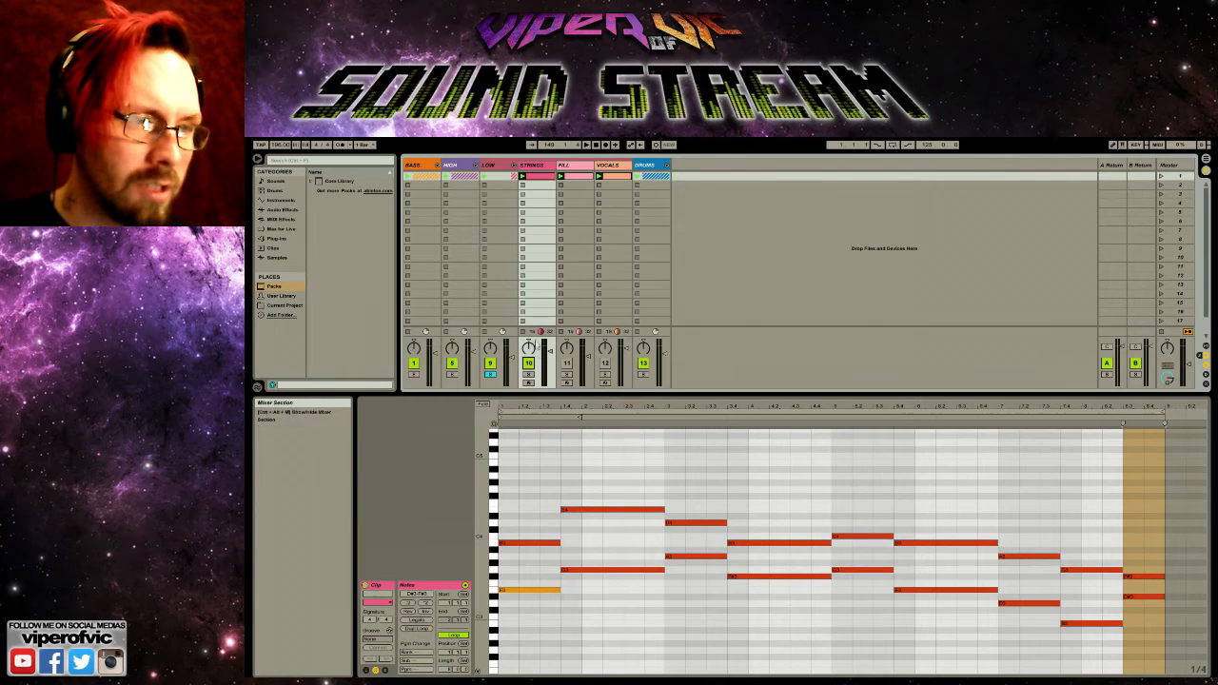
key("space")
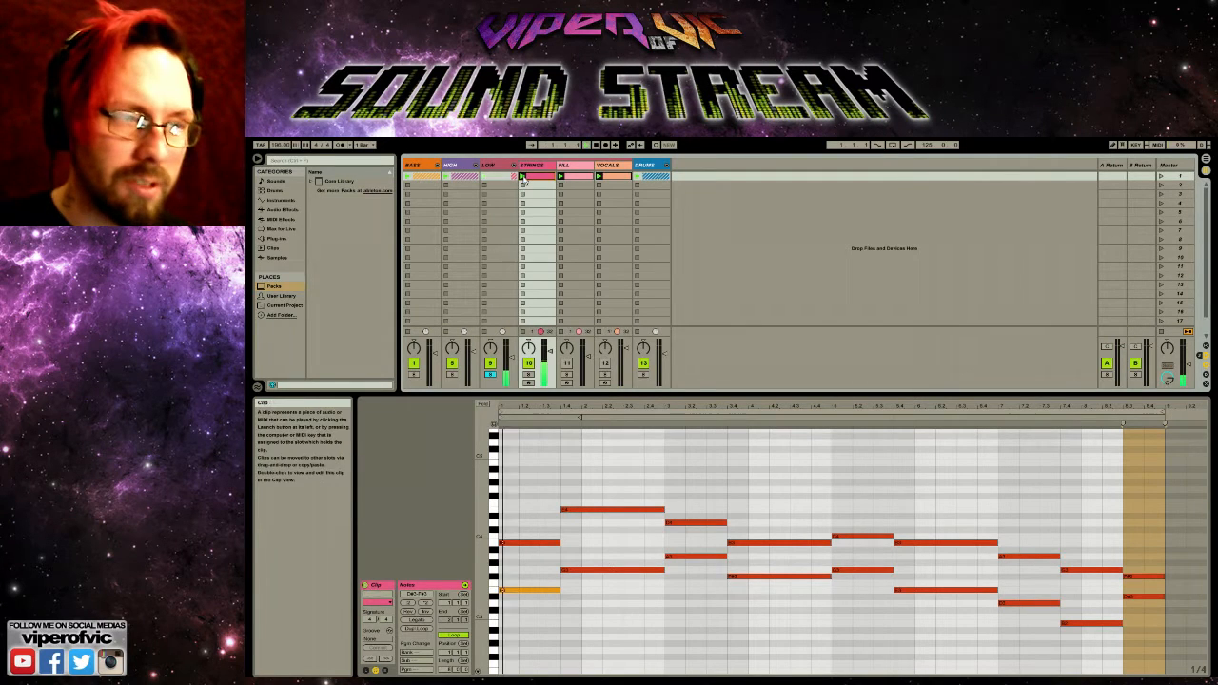
left_click(566, 363)
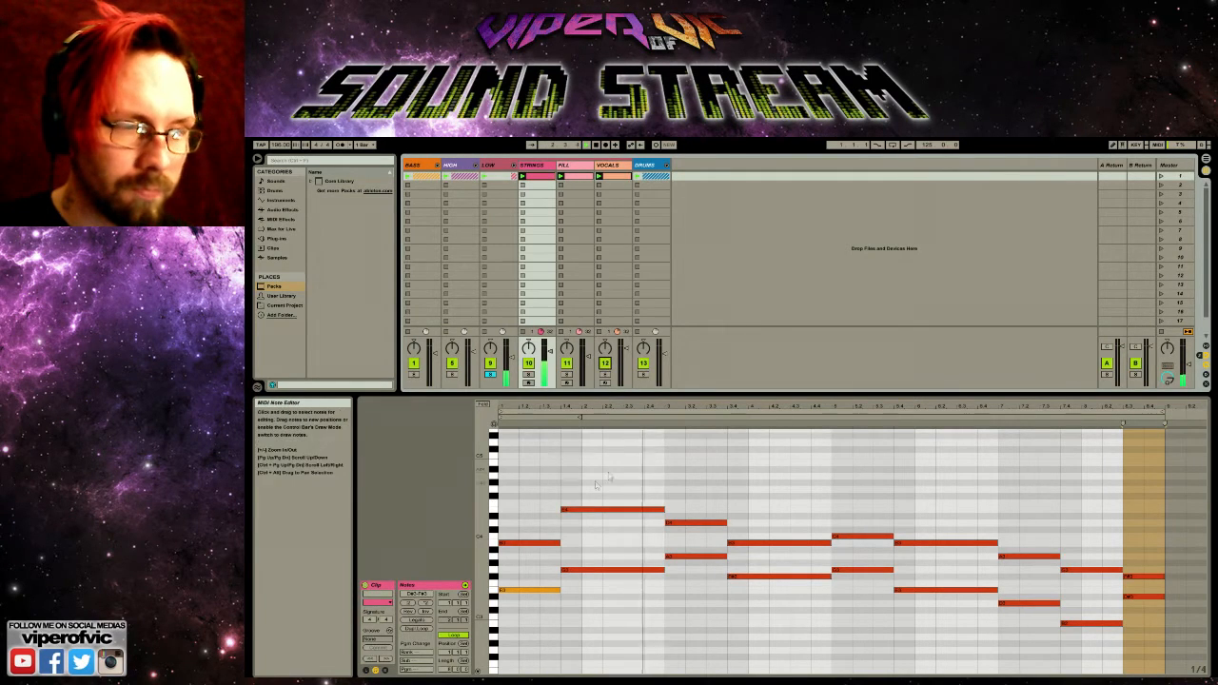
- Transpose all the notes in the STRINGS clip up one octave
scroll(589, 538, "down", 2)
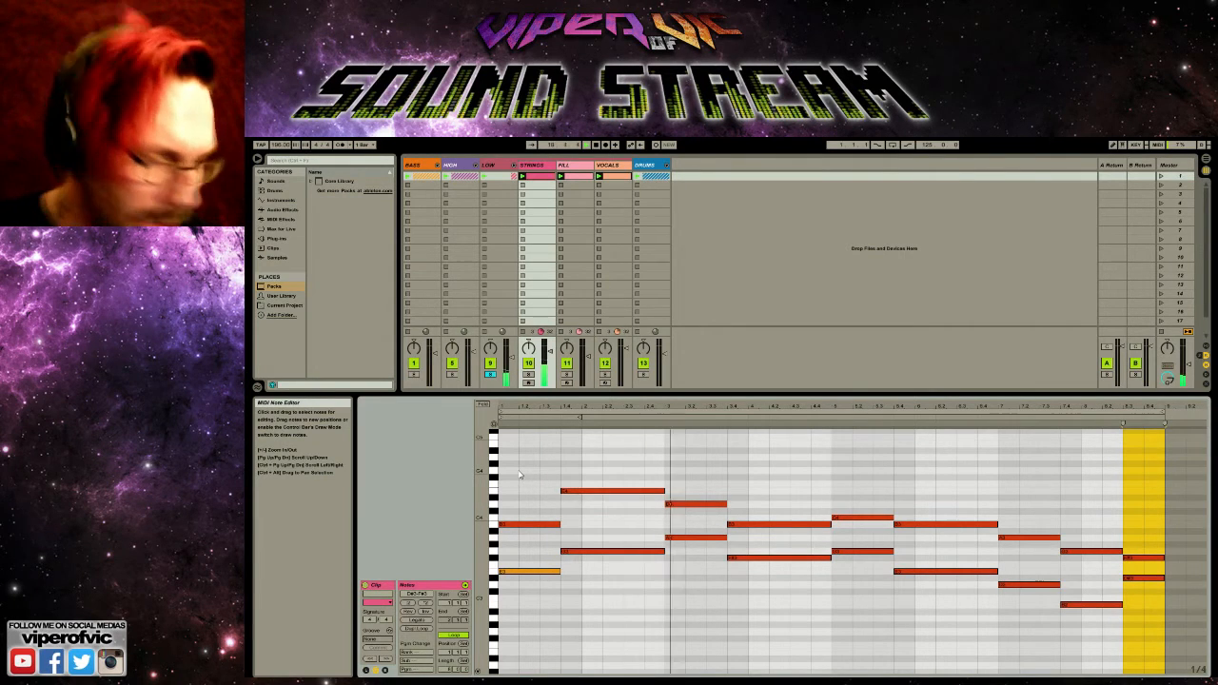
left_click_drag(530, 463, 1069, 590)
key("ctrl+a")
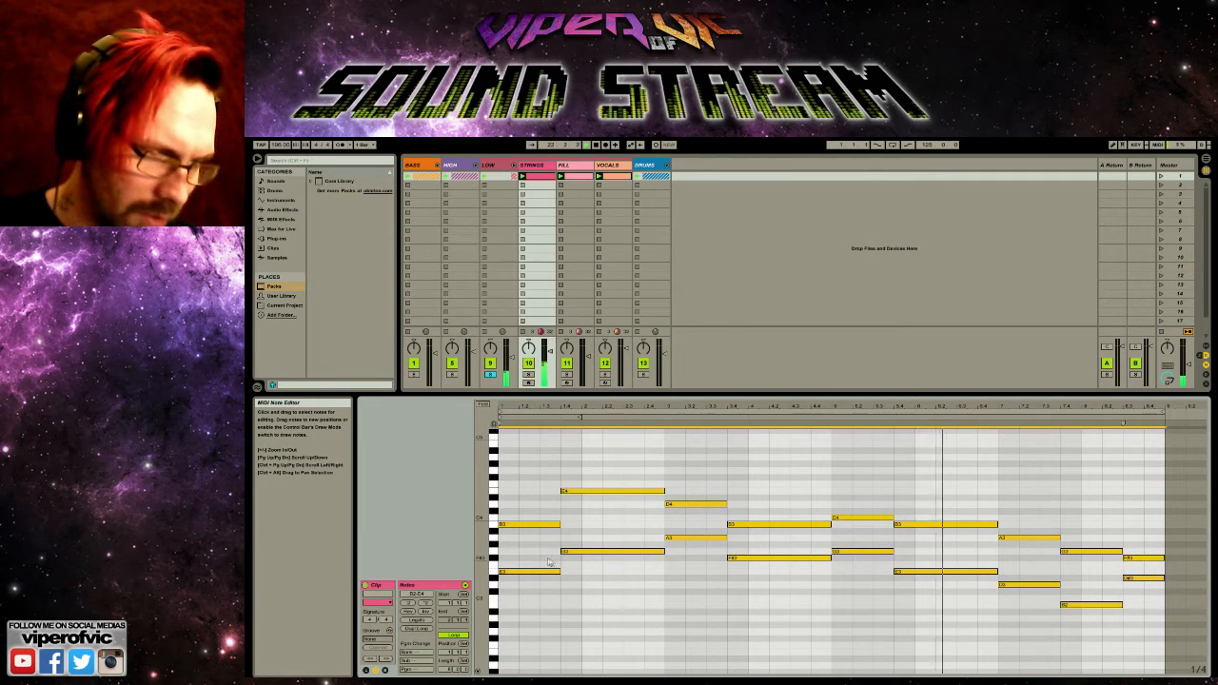
key("Up")
key("Up")
key("Up")
key("Up")
key("Up")
key("Up")
key("Up")
key("Up")
key("Up")
key("Up")
key("Up")
key("Up")
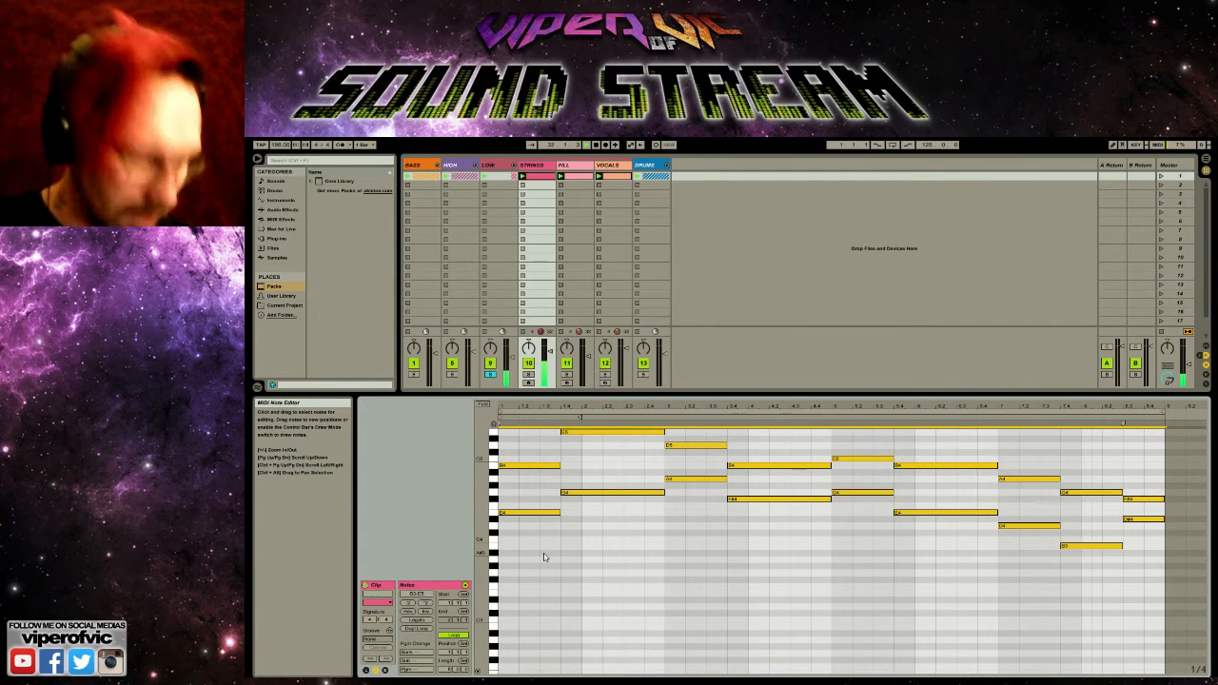
- Transpose the selected STRINGS notes back down one octave
key("Down")
key("Down")
key("Down")
key("Down")
key("Down")
key("Down")
key("Down")
key("Down")
key("Down")
key("Down")
key("Down")
key("Down")
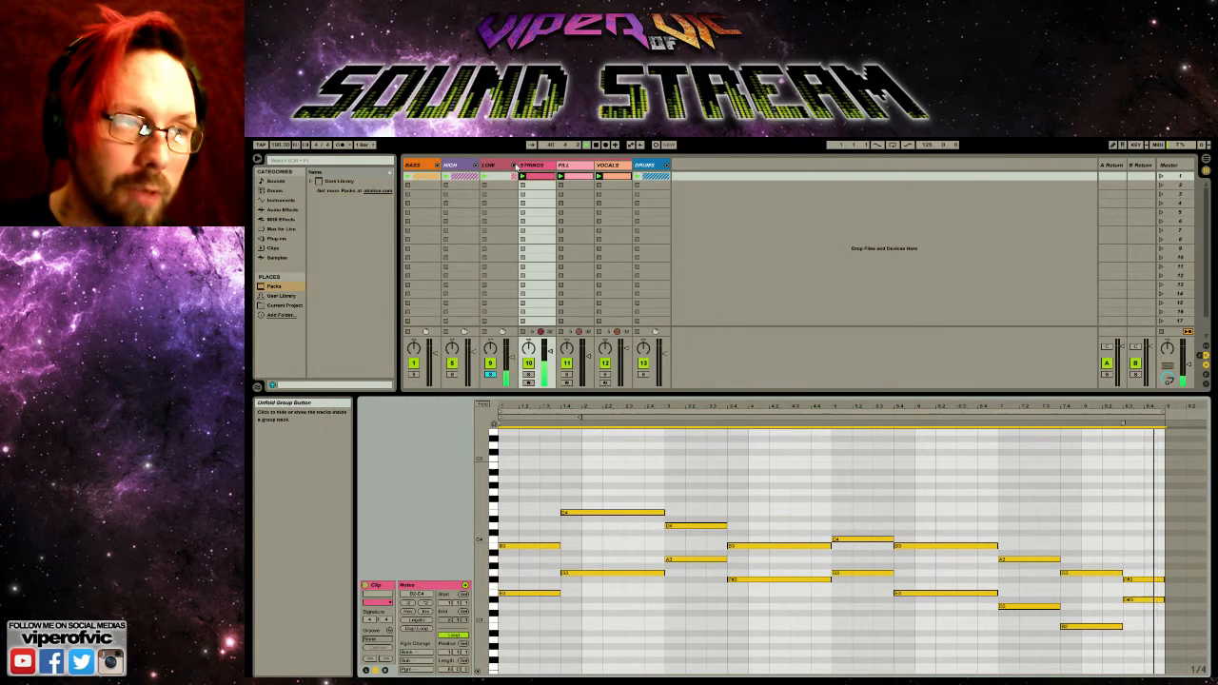
- Fold the LOW group, unfold and solo the DRUMS group with LEAD unmuted, and open the LEAD clip's notes
left_click(513, 166)
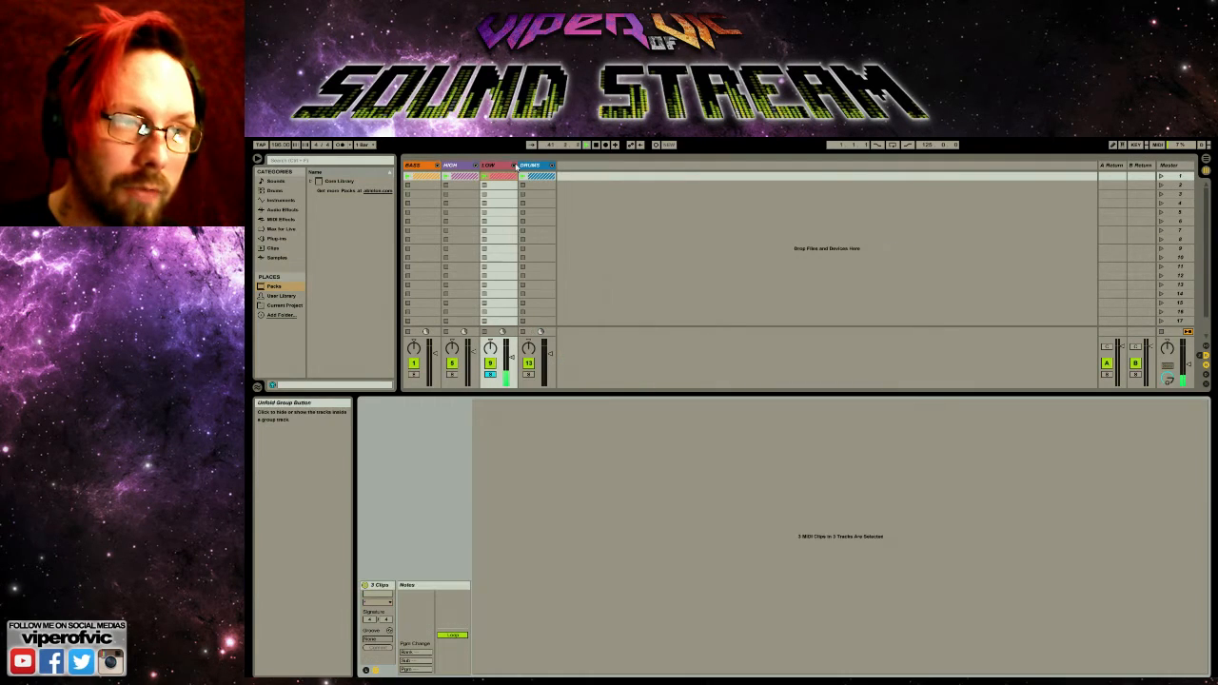
left_click(550, 166)
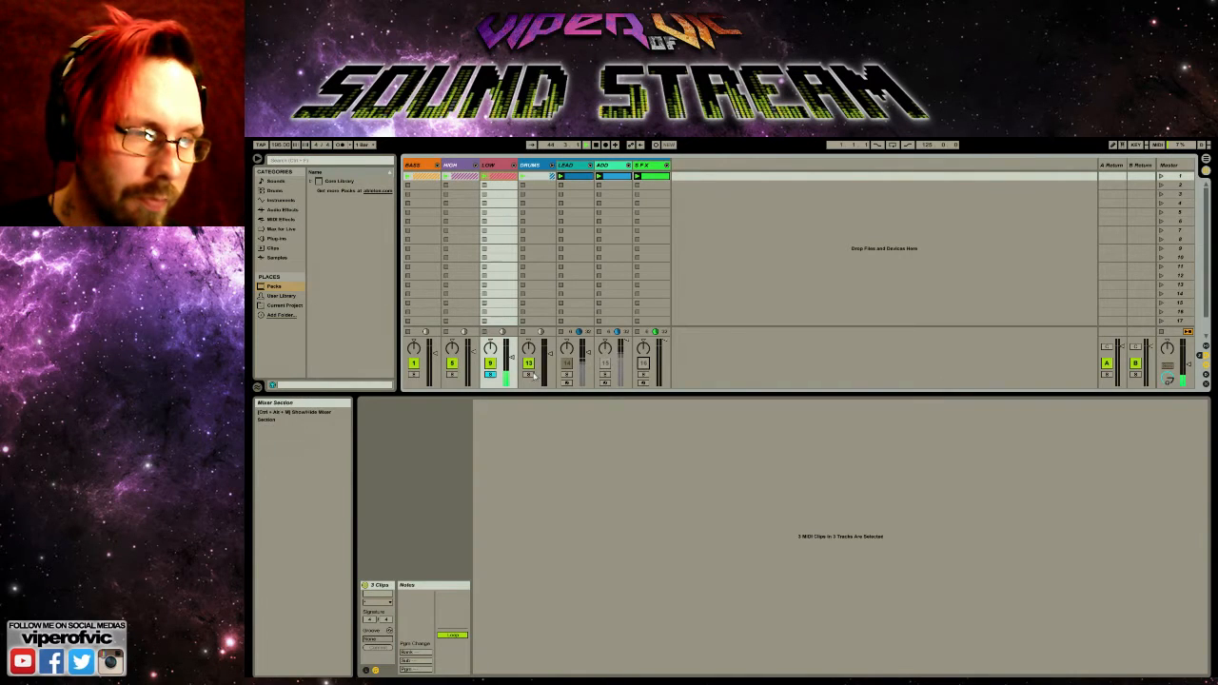
left_click(575, 178)
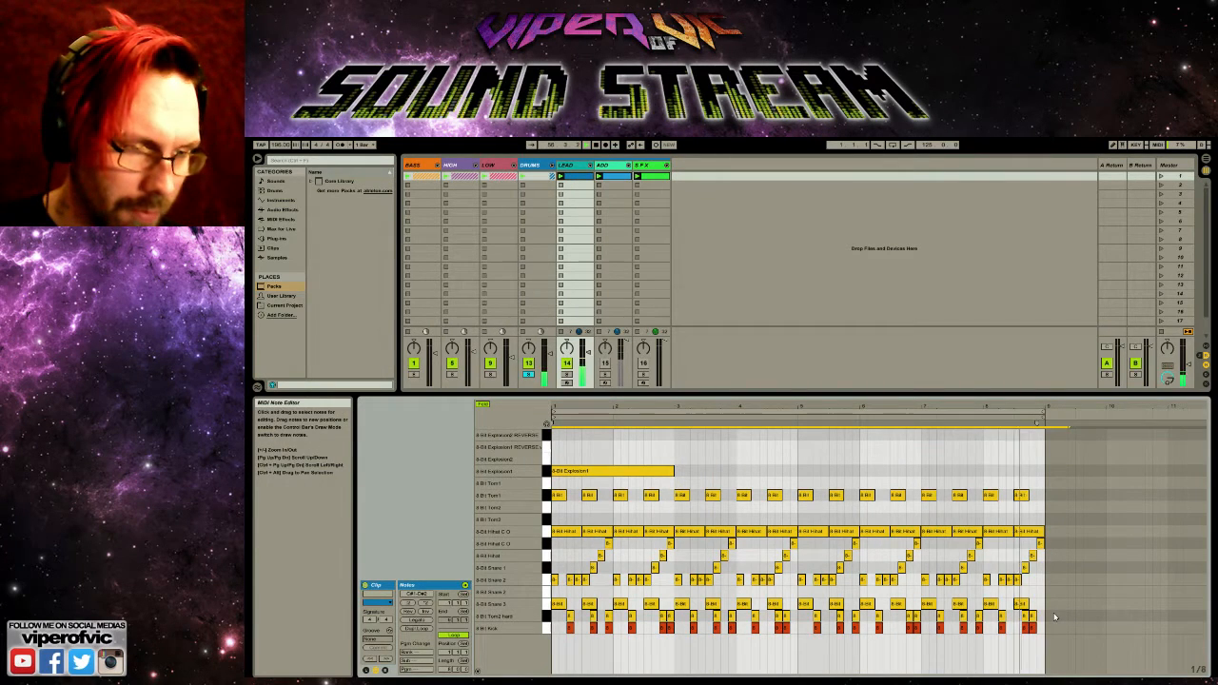
- Audition the LEAD clip's kick row alone and its Tom and Explosion1 rows alone, undoing the note deletions each time
key("Delete")
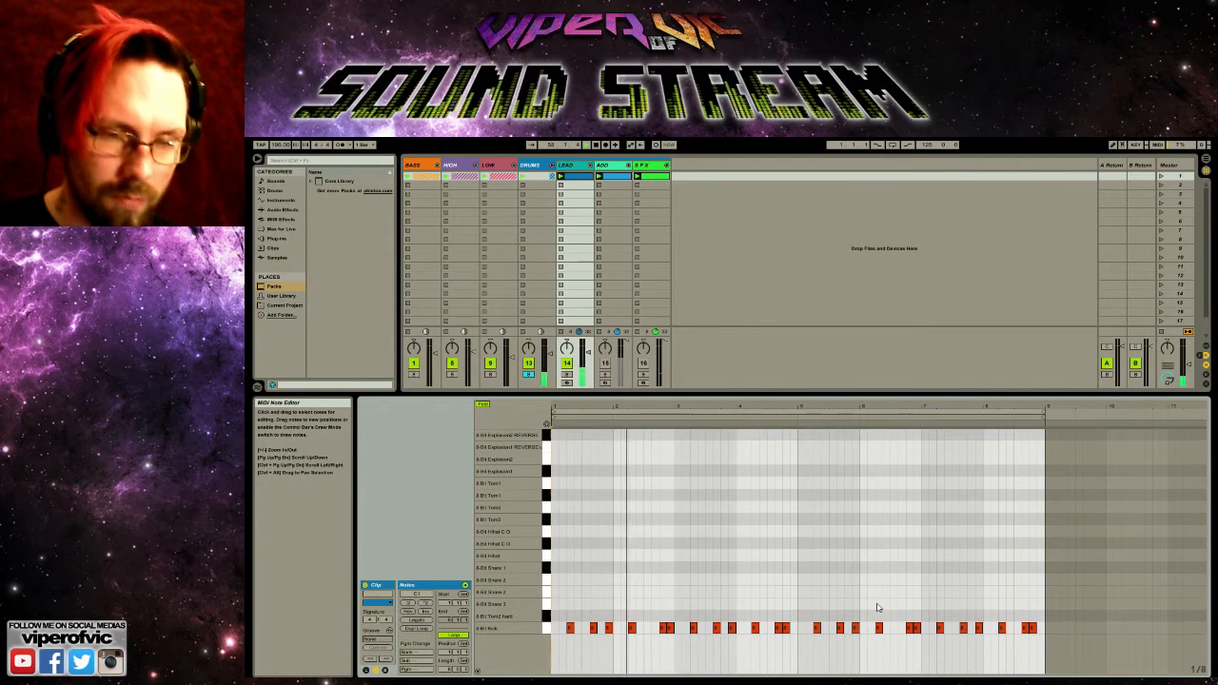
key("ctrl+z")
left_click_drag(558, 648, 554, 524)
key("Delete")
key("Delete")
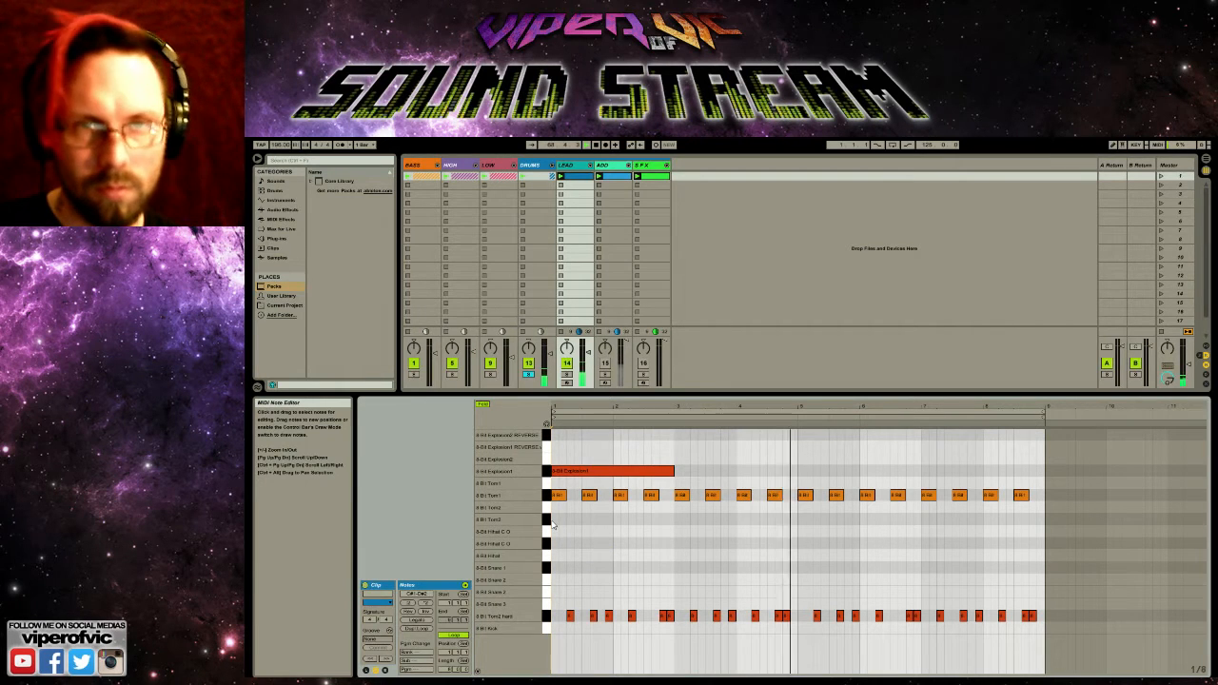
key("ctrl+z")
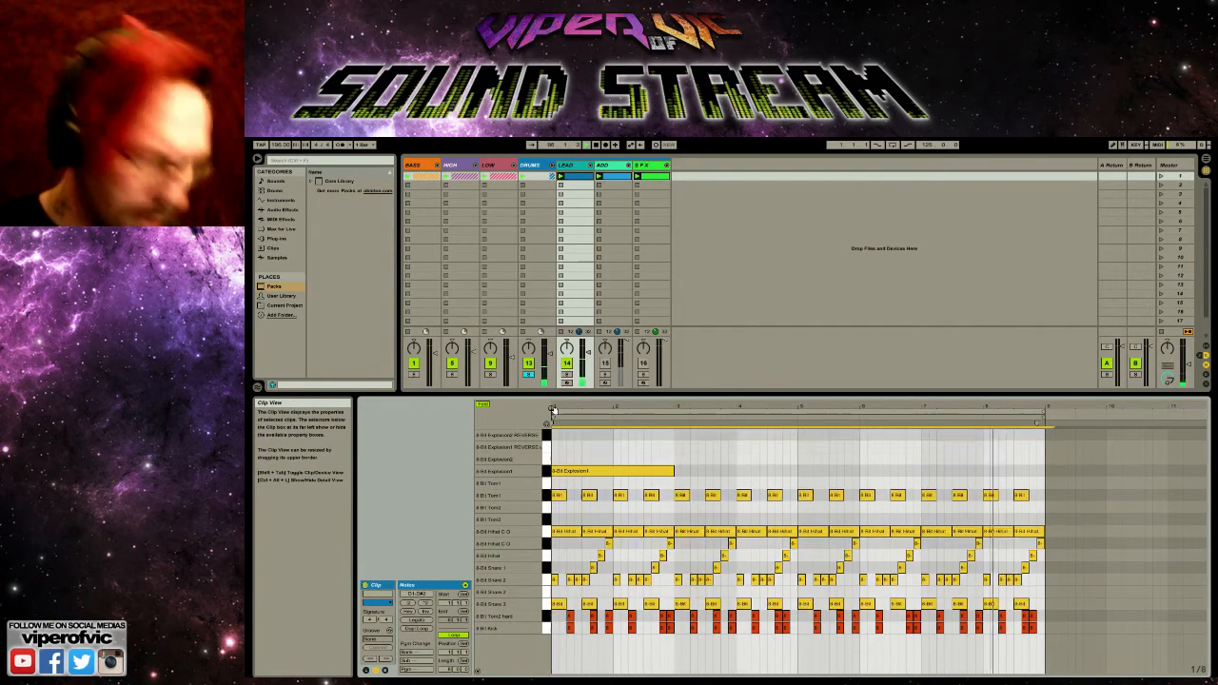
- Reduce the LEAD clip to its three snare rows and the short 8-Bit Hihat notes by deleting everything else
left_click(611, 493)
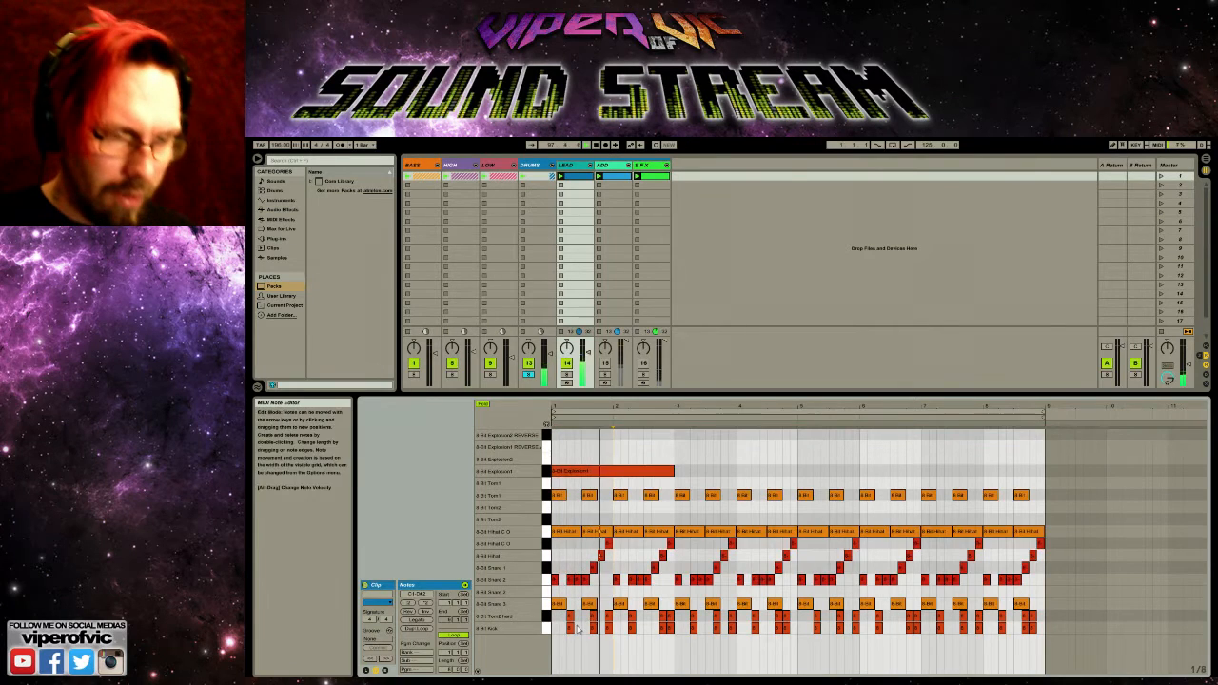
left_click_drag(561, 614, 1104, 649)
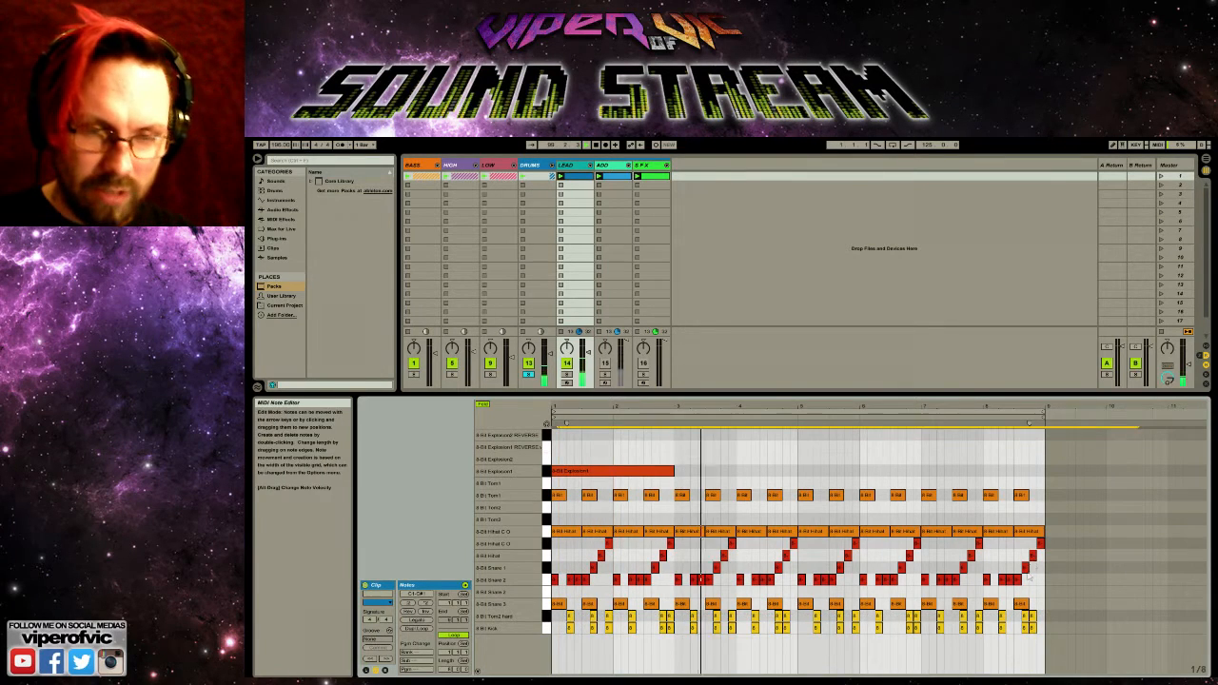
key("Delete")
left_click_drag(1132, 449, 564, 543)
key("Delete")
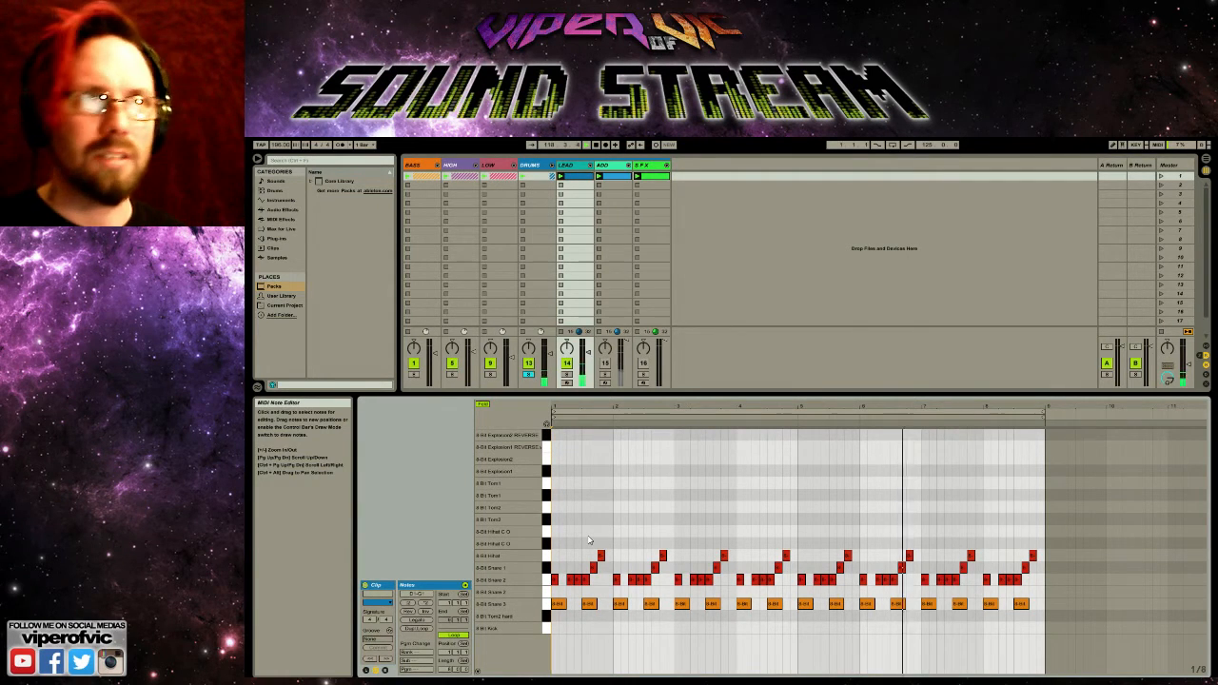
- Leave only hi-hat notes in the LEAD clip and shift the long hi-hat notes down through the neighbouring hi-hat rows
left_click_drag(1054, 430, 550, 507)
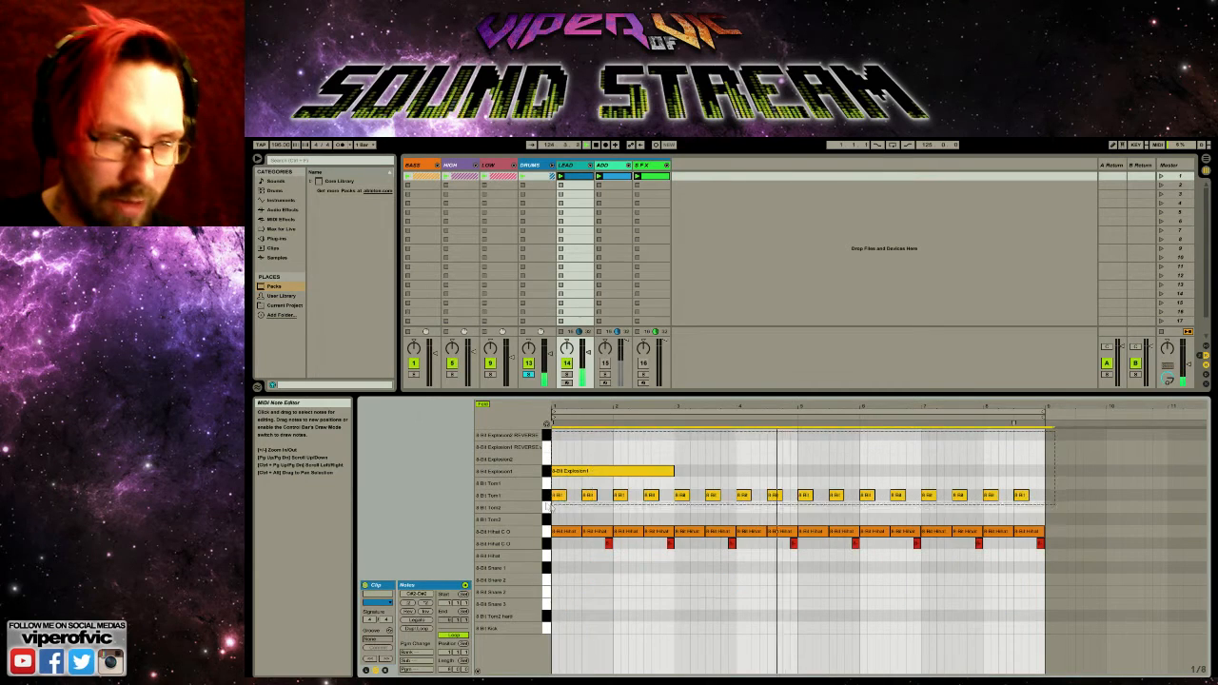
key("Delete")
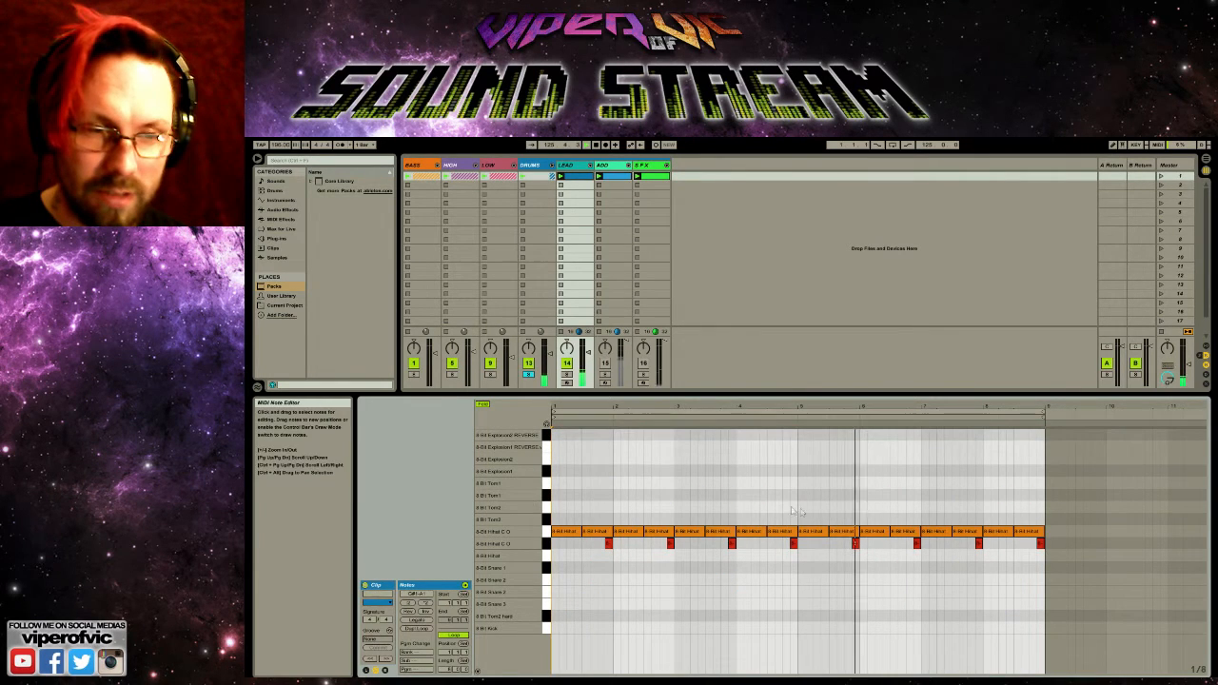
left_click_drag(553, 525, 1049, 532)
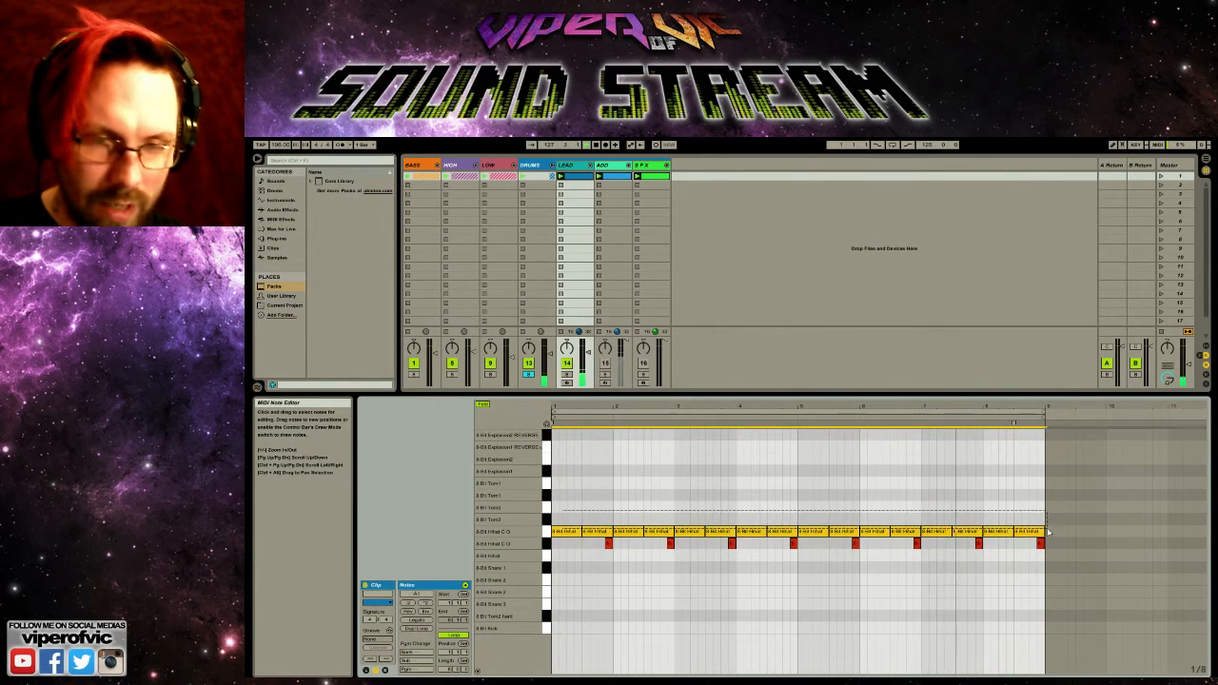
key("Down")
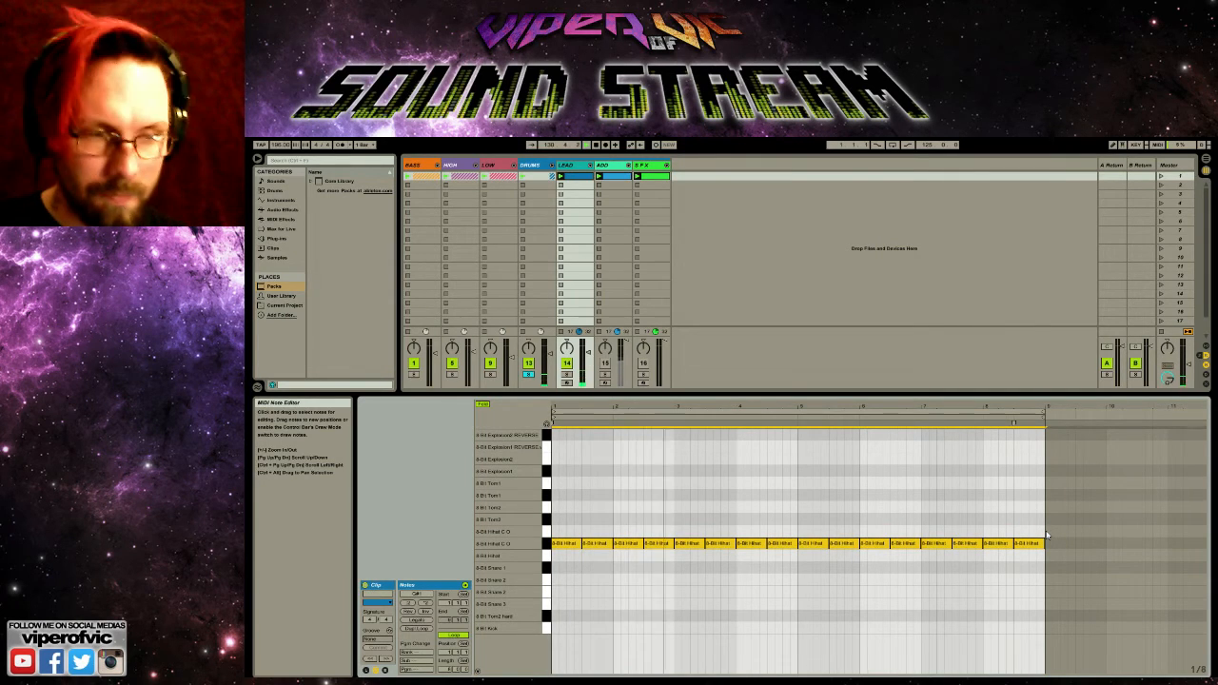
key("Down")
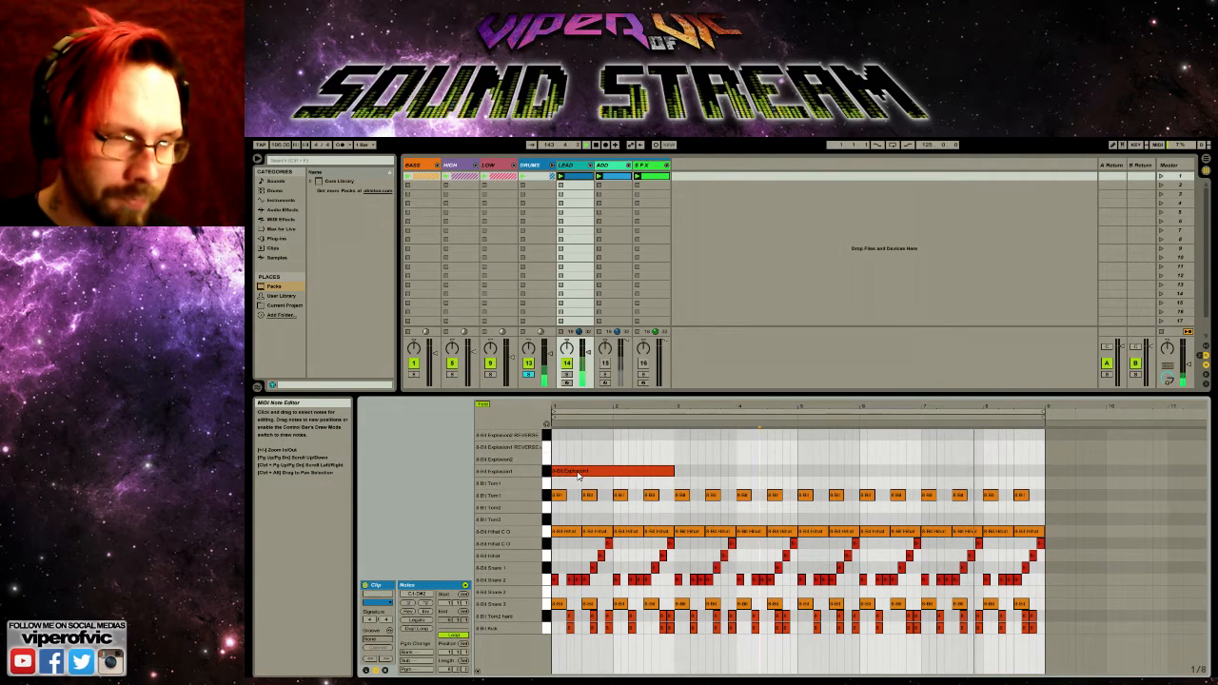
- Clear the LEAD clip's pattern below the Explosion1 note and add a two-bar Explosion2 note at bar 3
left_click_drag(562, 482, 1043, 634)
key("Delete")
left_click_drag(572, 473, 569, 474)
left_click(671, 461)
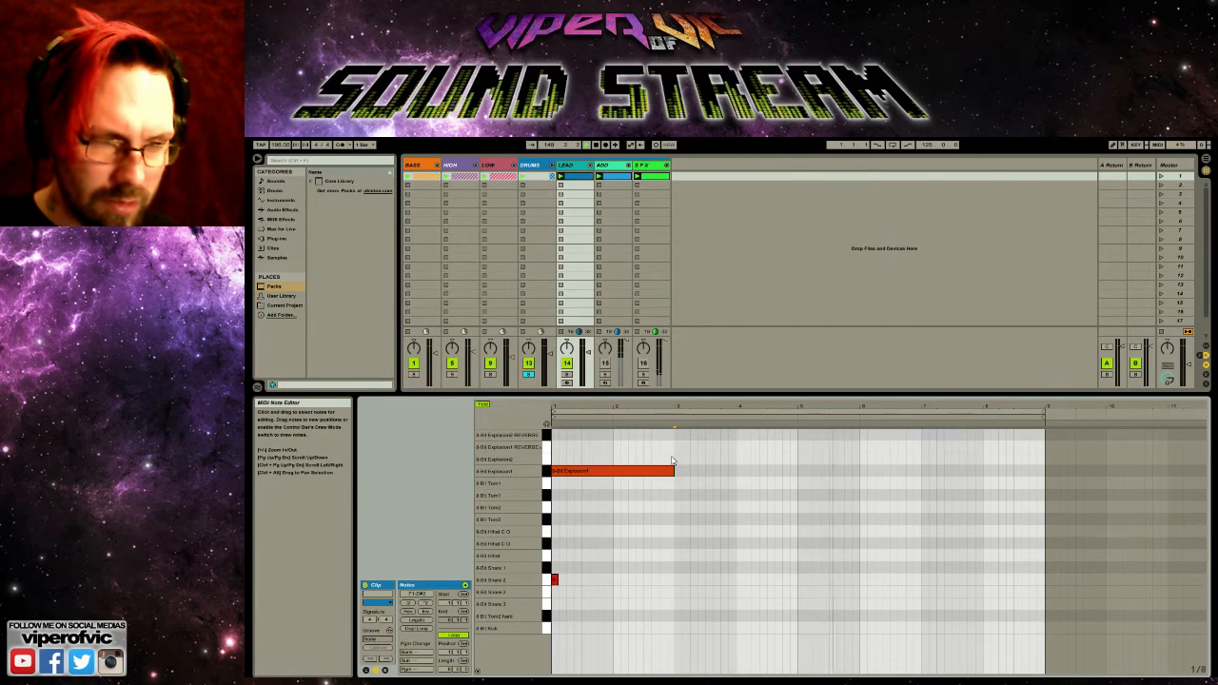
double_click(677, 470)
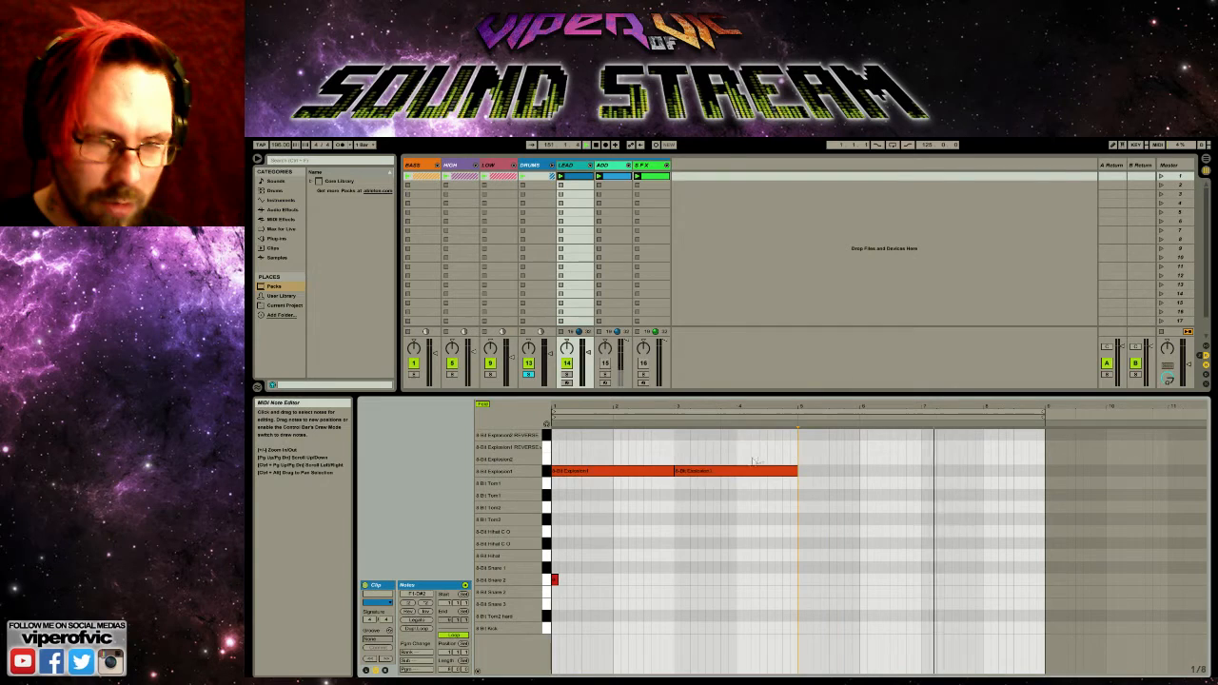
left_click_drag(728, 471, 728, 459)
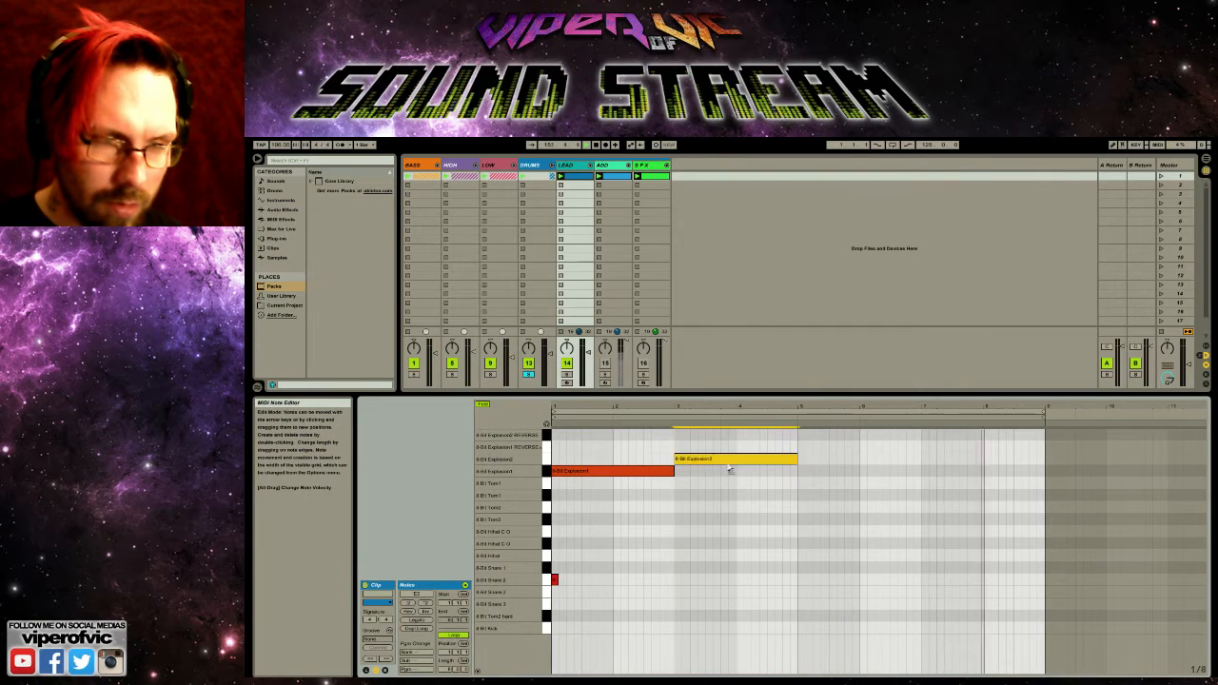
- Add two-bar notes for Explosion1 REVERSE at bar 5 and Explosion2 REVERSE at bar 7 in the LEAD clip
left_click(798, 449)
double_click(814, 470)
left_click_drag(817, 470, 825, 449)
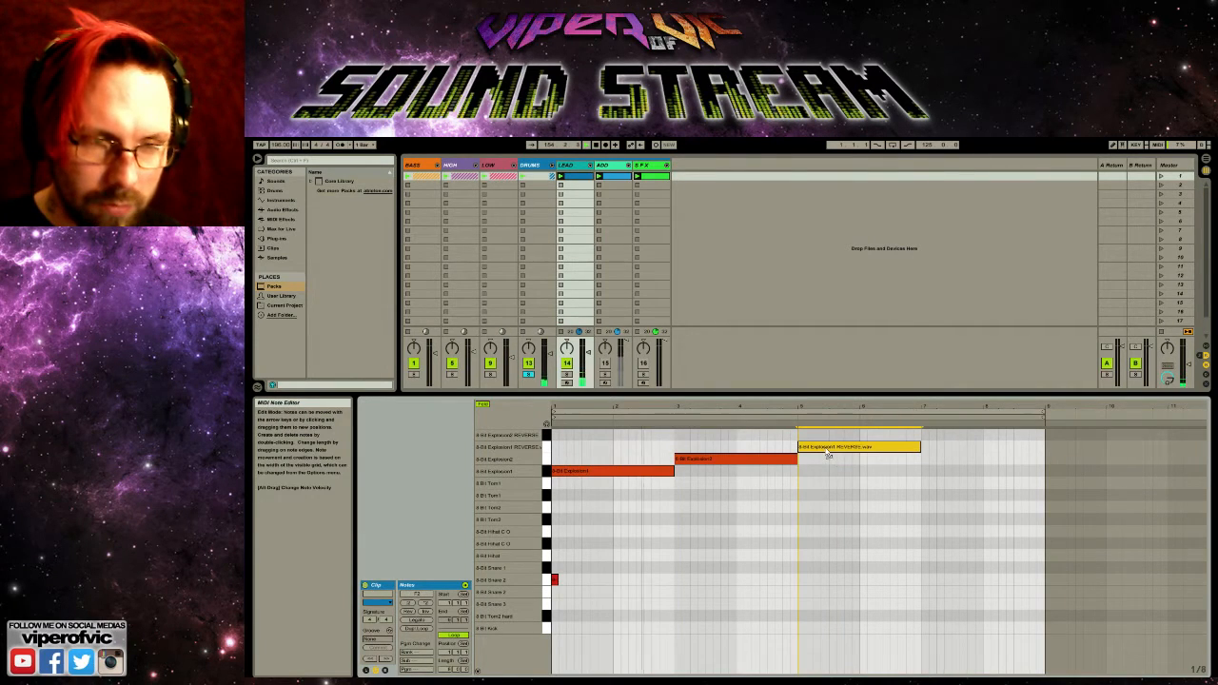
left_click(923, 446)
double_click(925, 446)
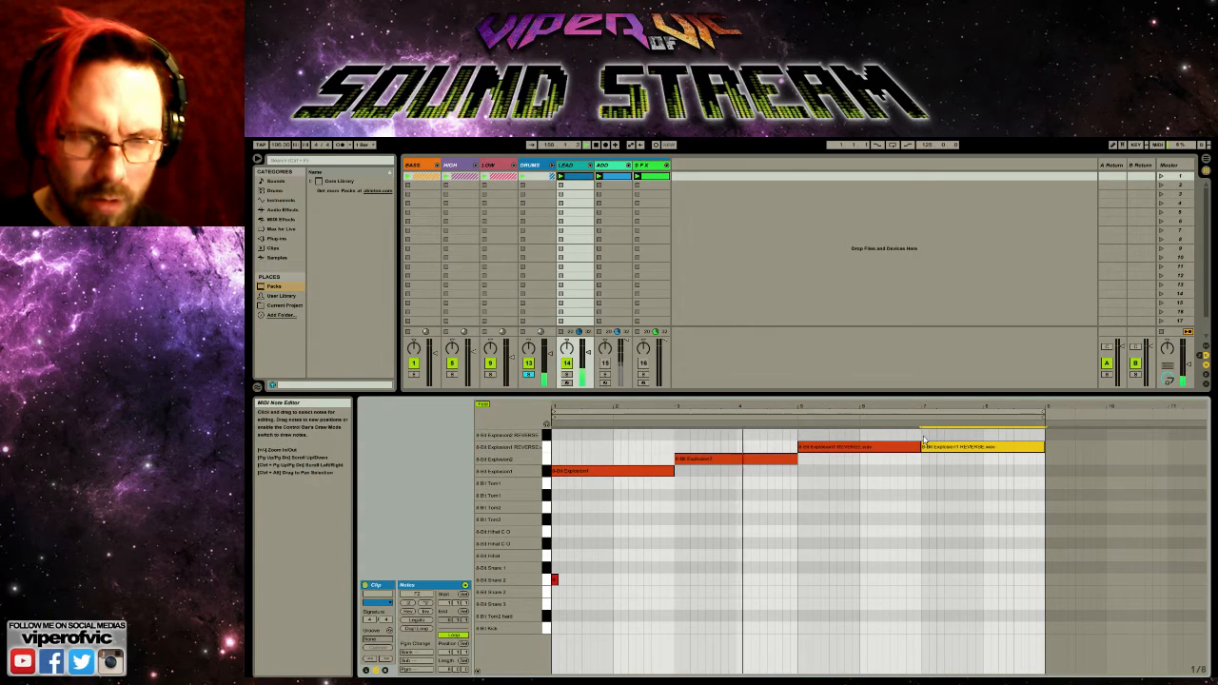
left_click_drag(928, 446, 937, 441)
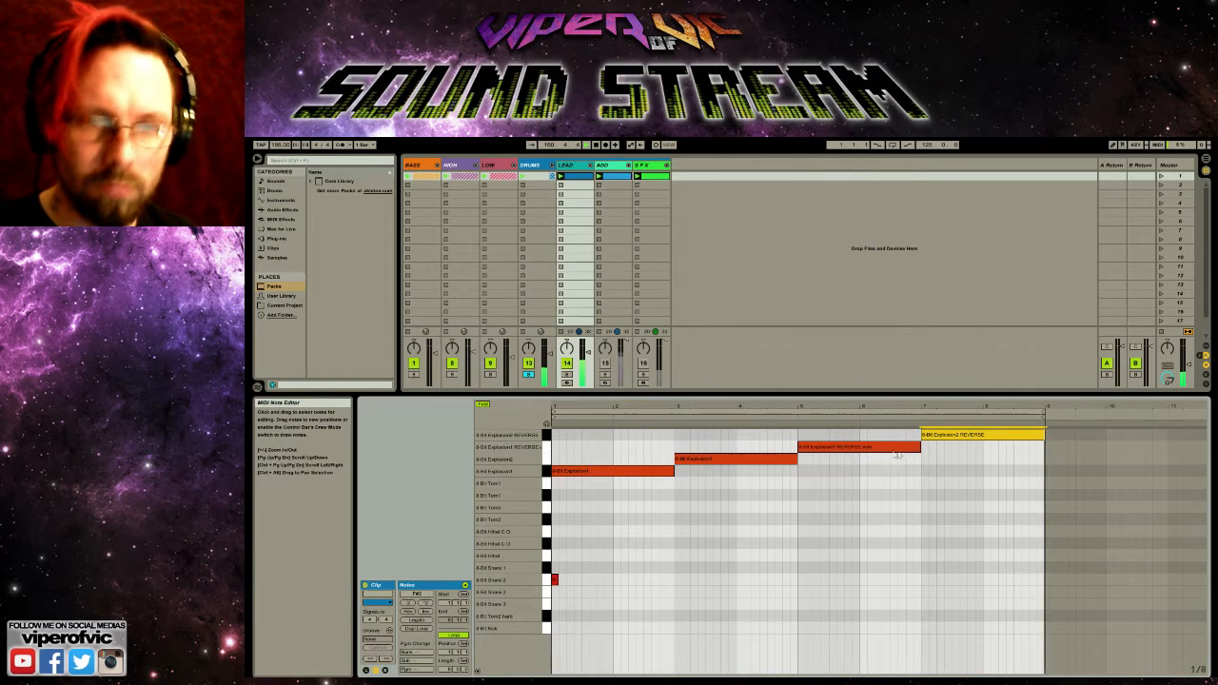
- Undo the LEAD clip's explosion edits until the full drum pattern is restored
key("ctrl+z")
key("ctrl+z")
key("ctrl+z")
key("ctrl+z")
key("ctrl+z")
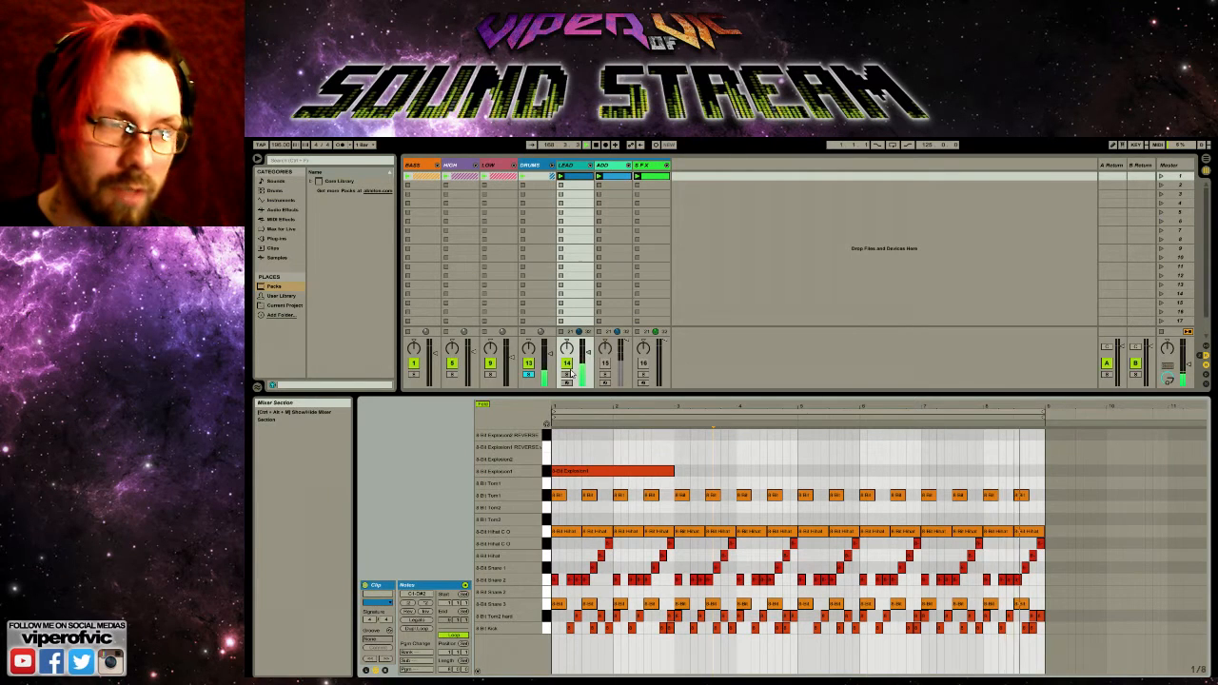
- Mute LEAD, play the DRUMS group's ADD track, and open the ADD clip's notes
left_click(567, 363)
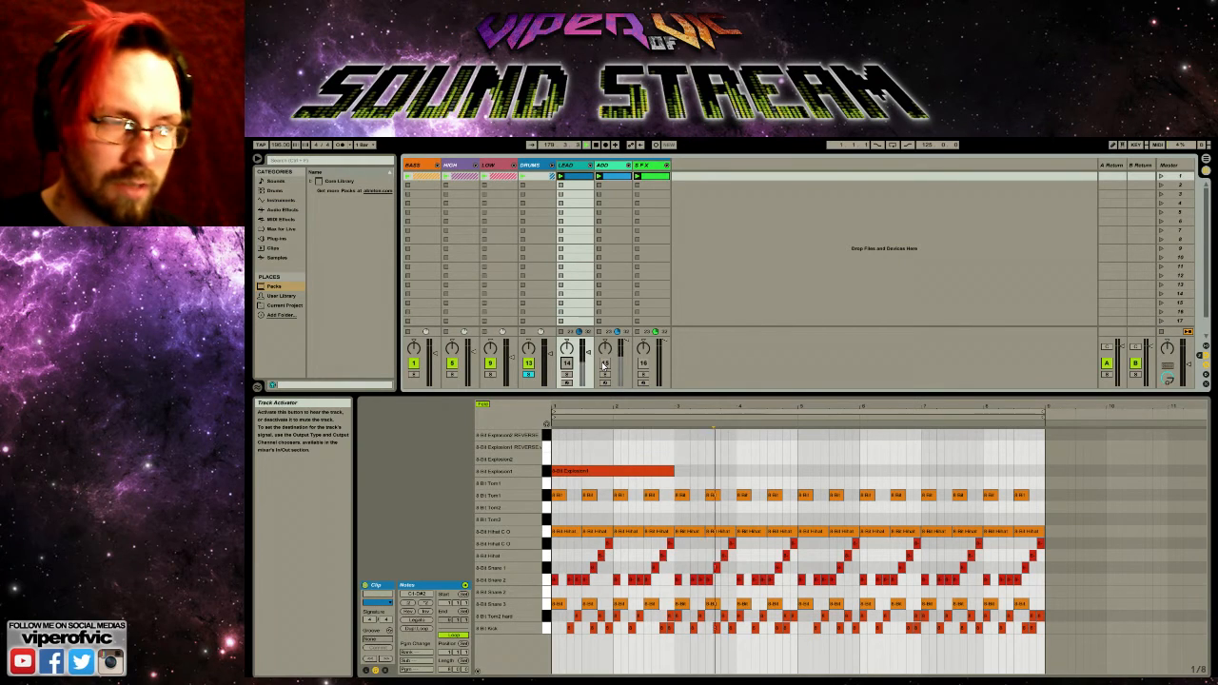
left_click(616, 176)
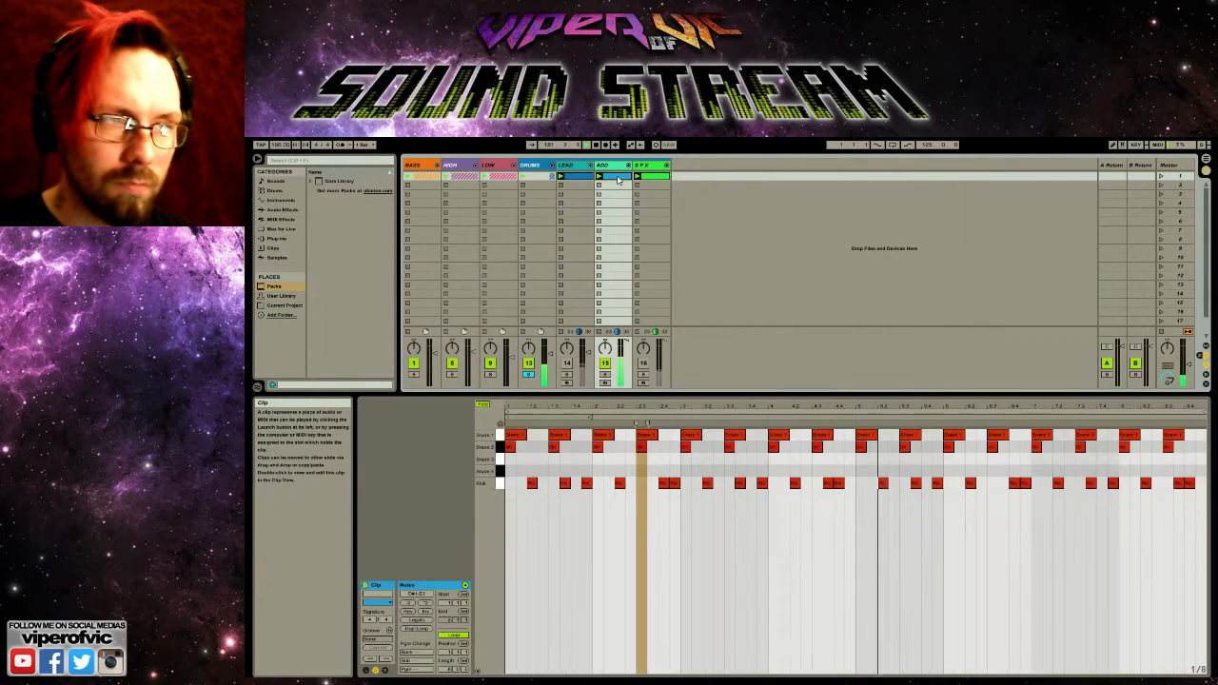
left_click(831, 471)
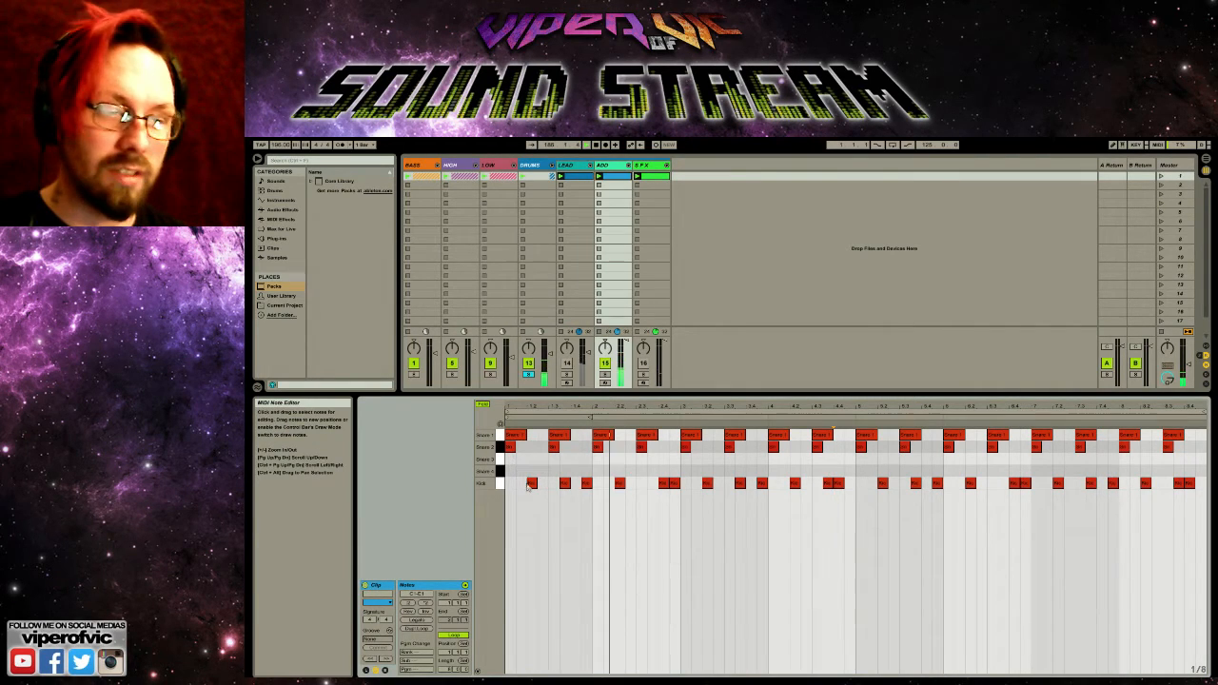
- Unmute SFX, mute ADD, and open the SFX clip's notes
left_click(644, 363)
left_click(606, 363)
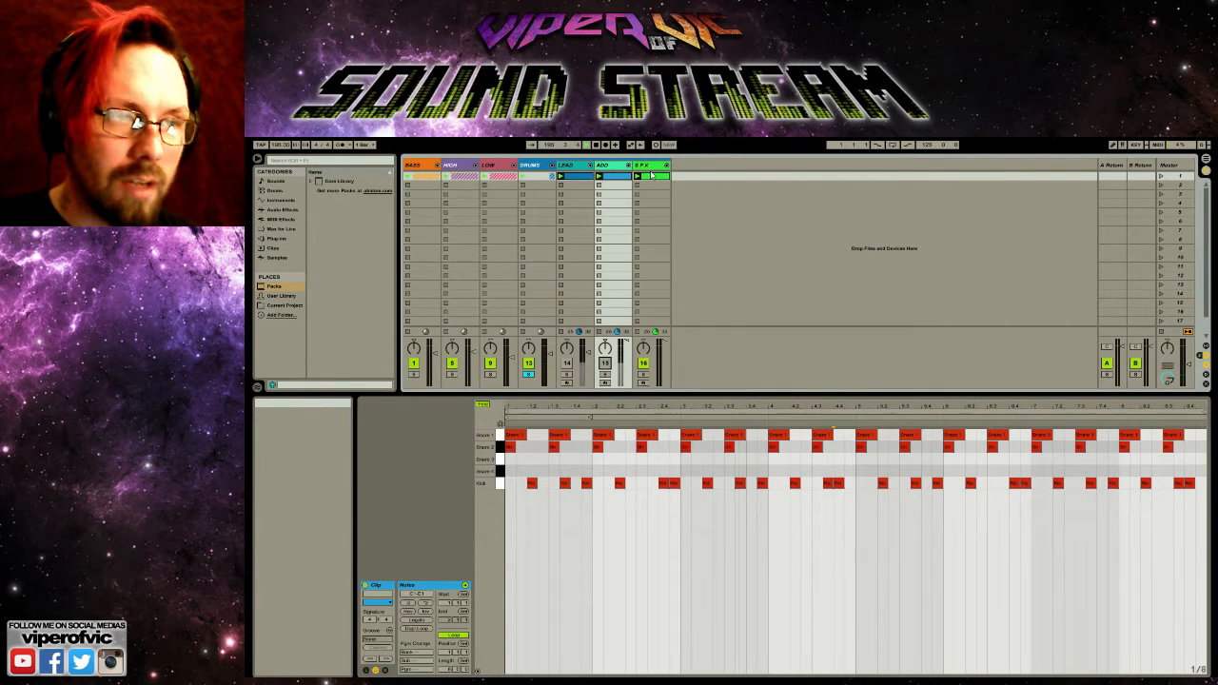
left_click(652, 175)
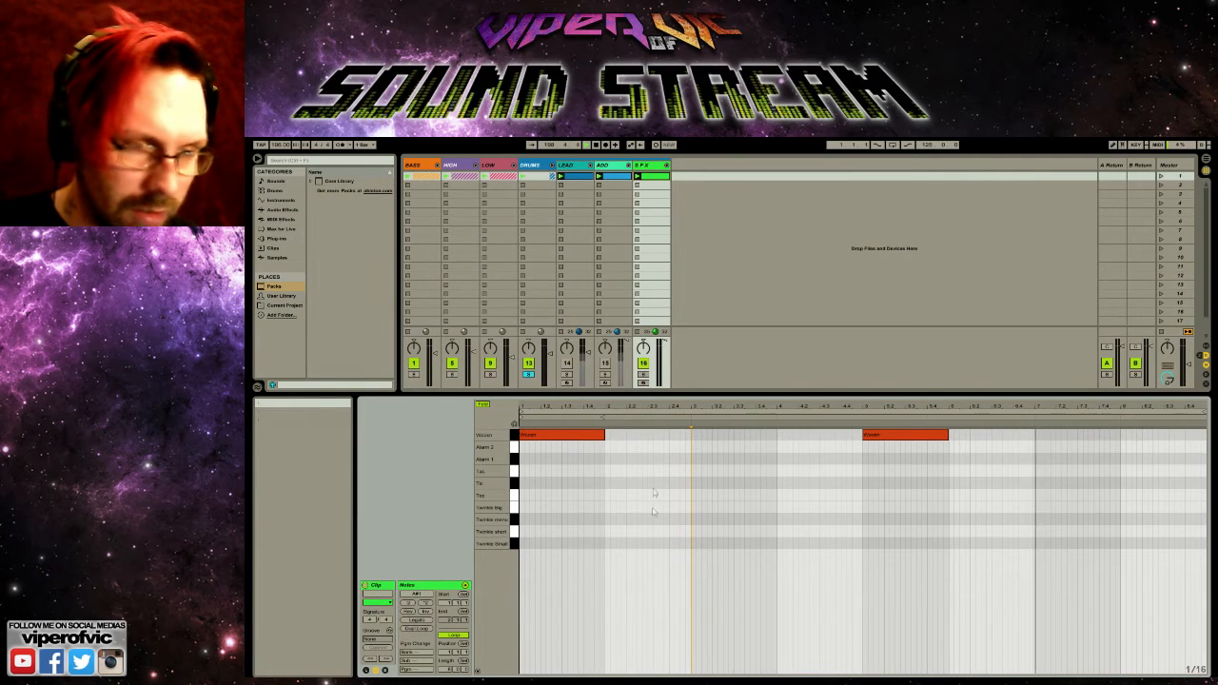
- Draw quarter notes at bars 2 to 5 of the SFX clip, rising through the four Twinkle rows, and erase the top-row note at bar 5
key("b")
left_click(614, 543)
left_click(701, 531)
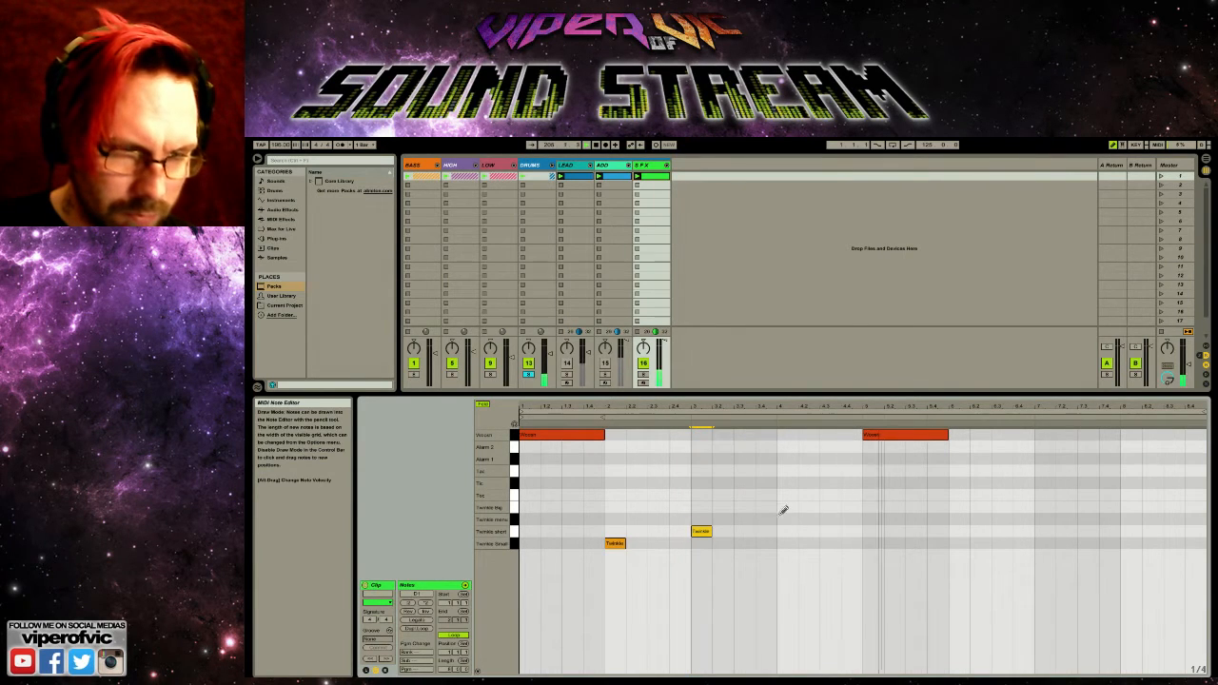
left_click(782, 518)
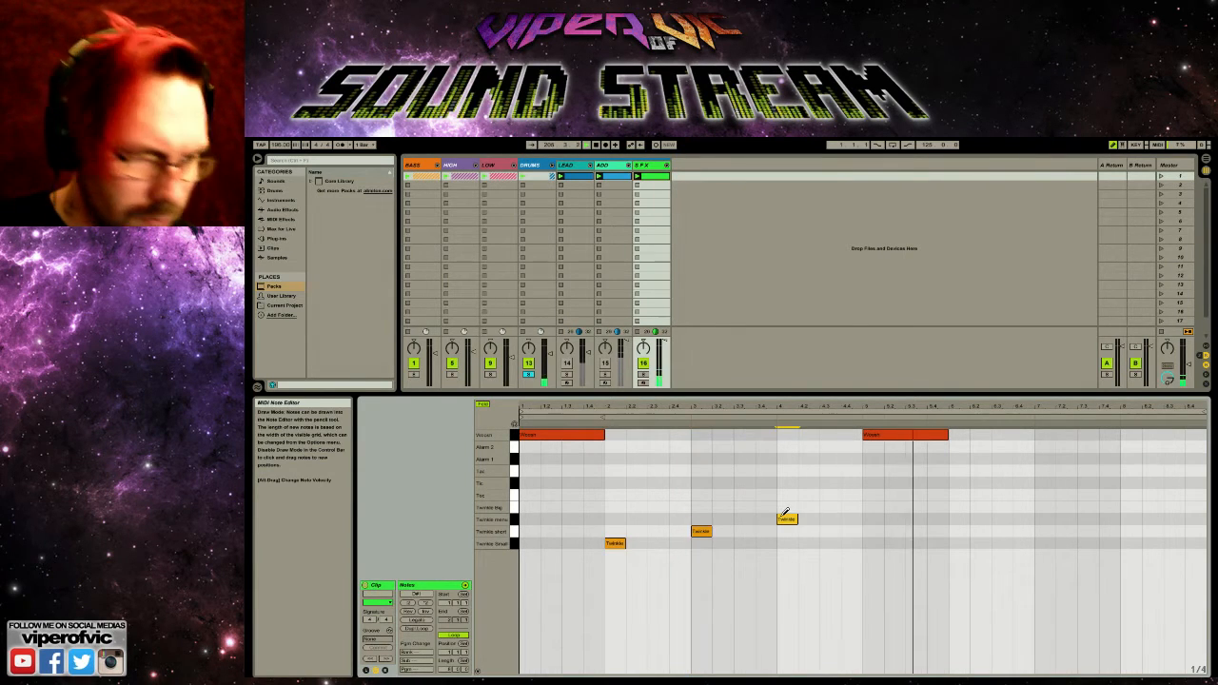
left_click(882, 434)
left_click(872, 506)
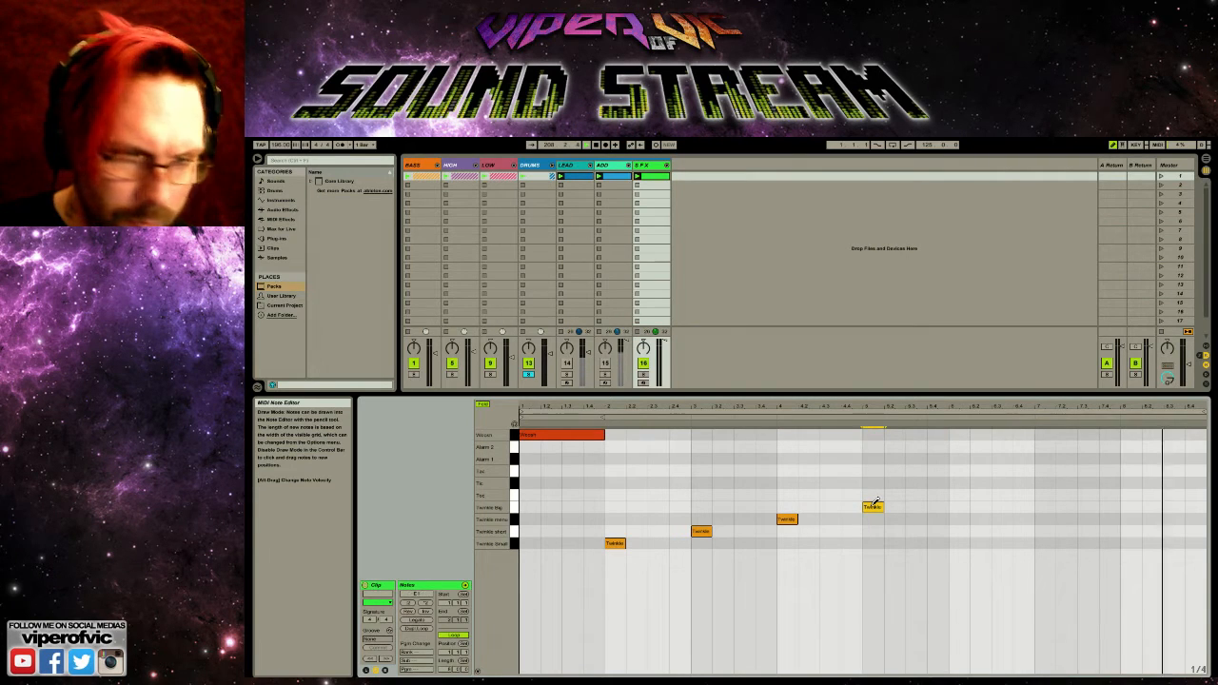
- Draw quarter notes every half bar from bar 6 through bar 8, alternating up and down across the three rows above Twinkle big
left_click(951, 495)
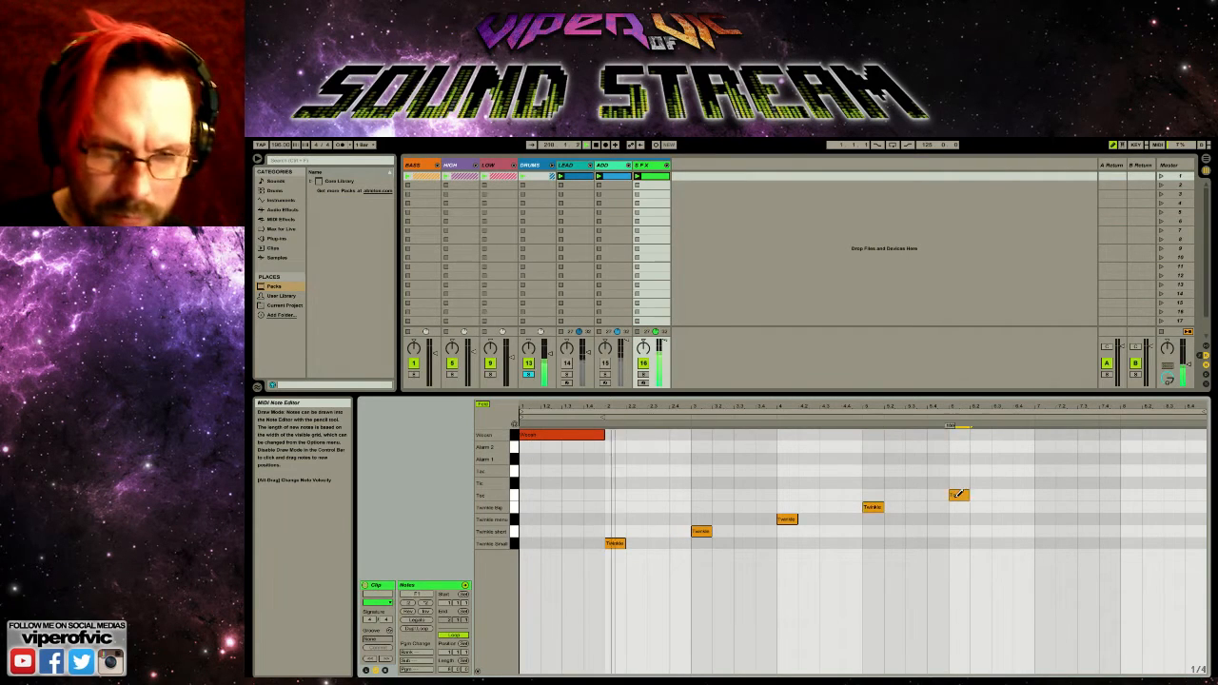
left_click(1000, 470)
left_click_drag(1003, 470, 1002, 482)
left_click(1042, 471)
left_click(1085, 482)
left_click(1127, 495)
left_click(1173, 482)
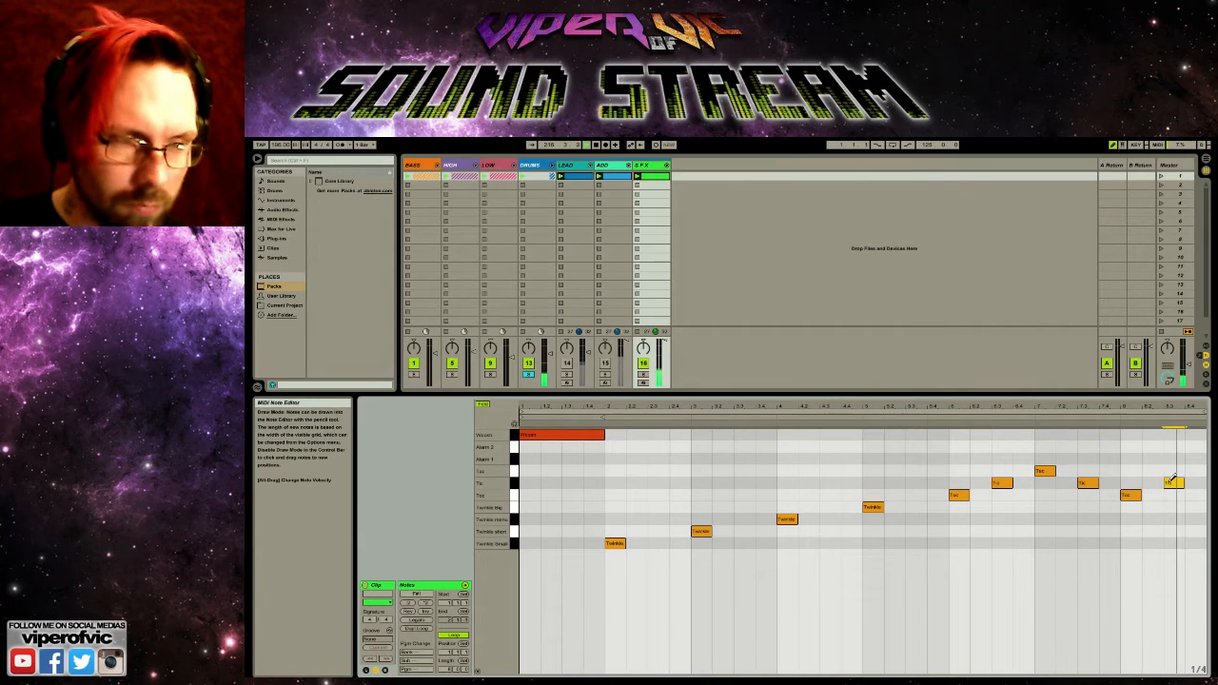
- Erase all the quarter notes from bars 2 to 8 of the SFX clip, keeping the long note in bar 1
left_click(1173, 483)
left_click(1087, 482)
left_click(1001, 482)
left_click(958, 494)
left_click(1129, 494)
left_click(1044, 470)
left_click(872, 506)
left_click(786, 519)
left_click(701, 530)
left_click(615, 542)
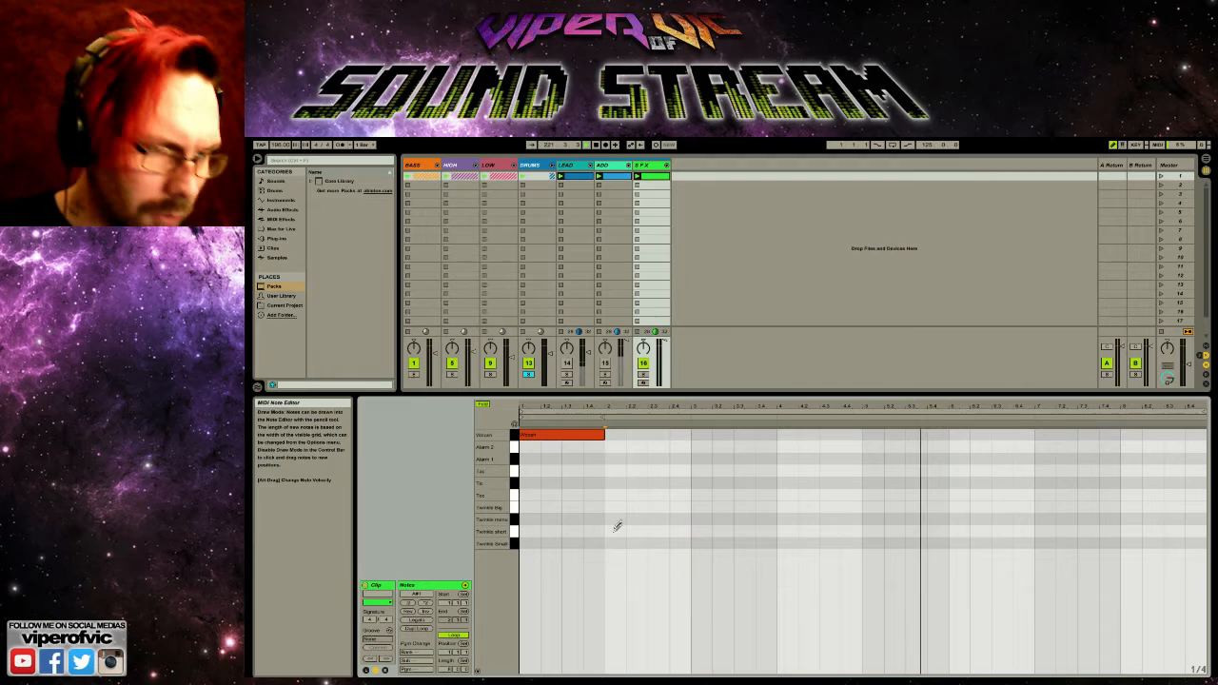
- Try notes on the two Alarm rows in bars 4 to 6 and undo back to the top-row note at bar 4
left_click(869, 446)
left_click(784, 458)
left_click(960, 446)
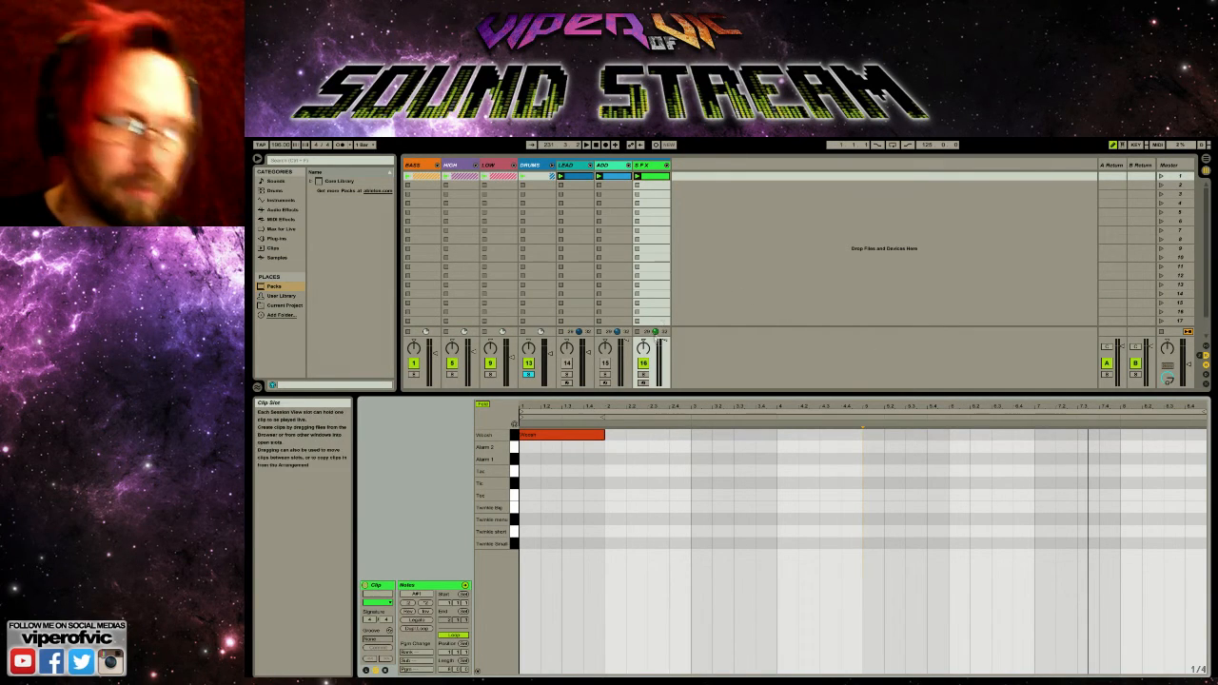
key("ctrl+z")
key("ctrl+z")
key("ctrl+z")
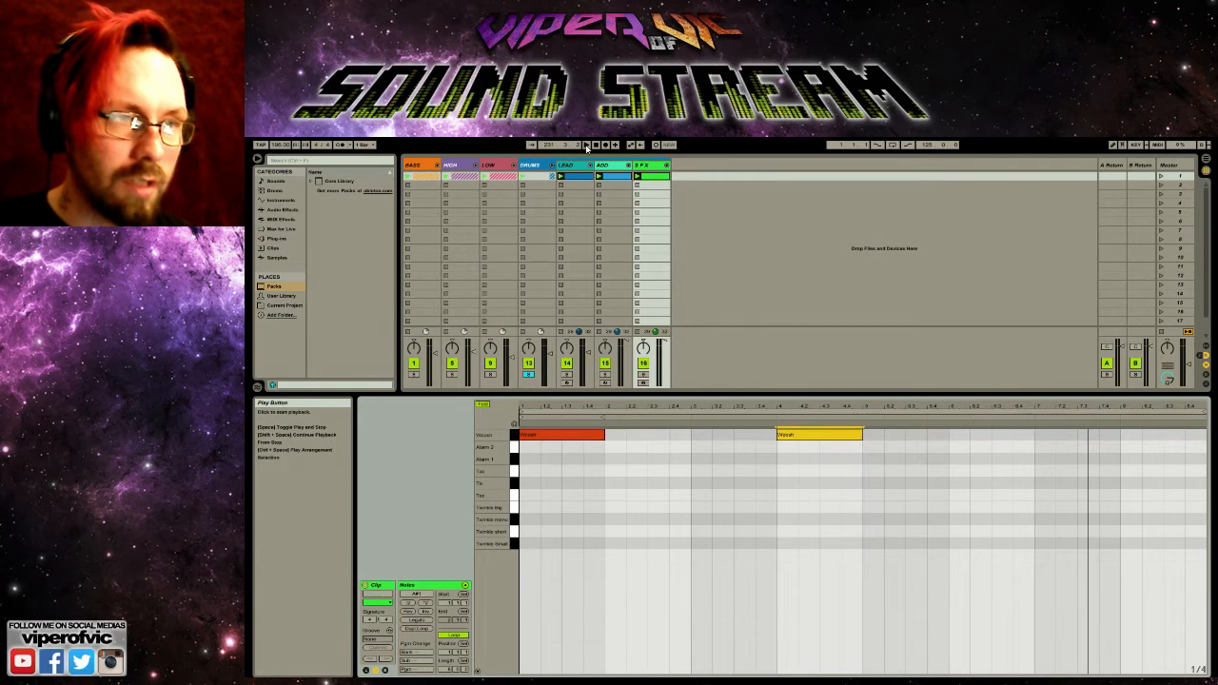
- During playback, adjust the SFX volume and move its bar 4 top-row note to bar 5, toggling the ADD track for comparison
left_click(586, 146)
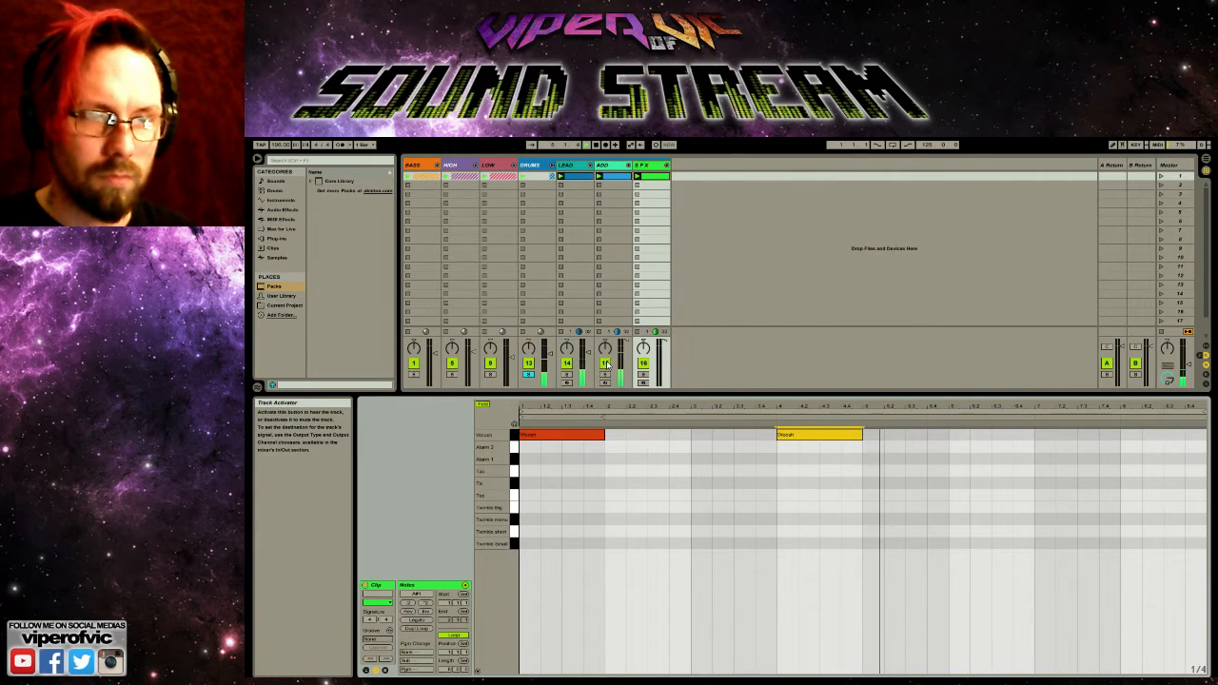
left_click(664, 339)
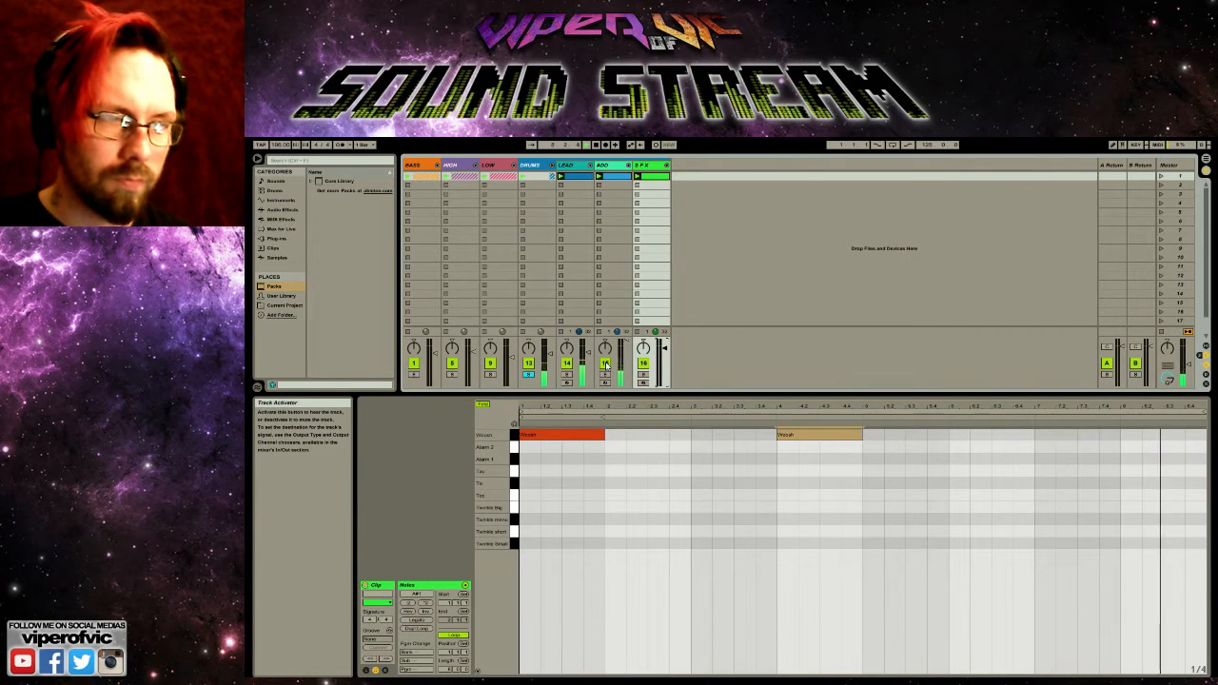
left_click_drag(784, 436, 870, 435)
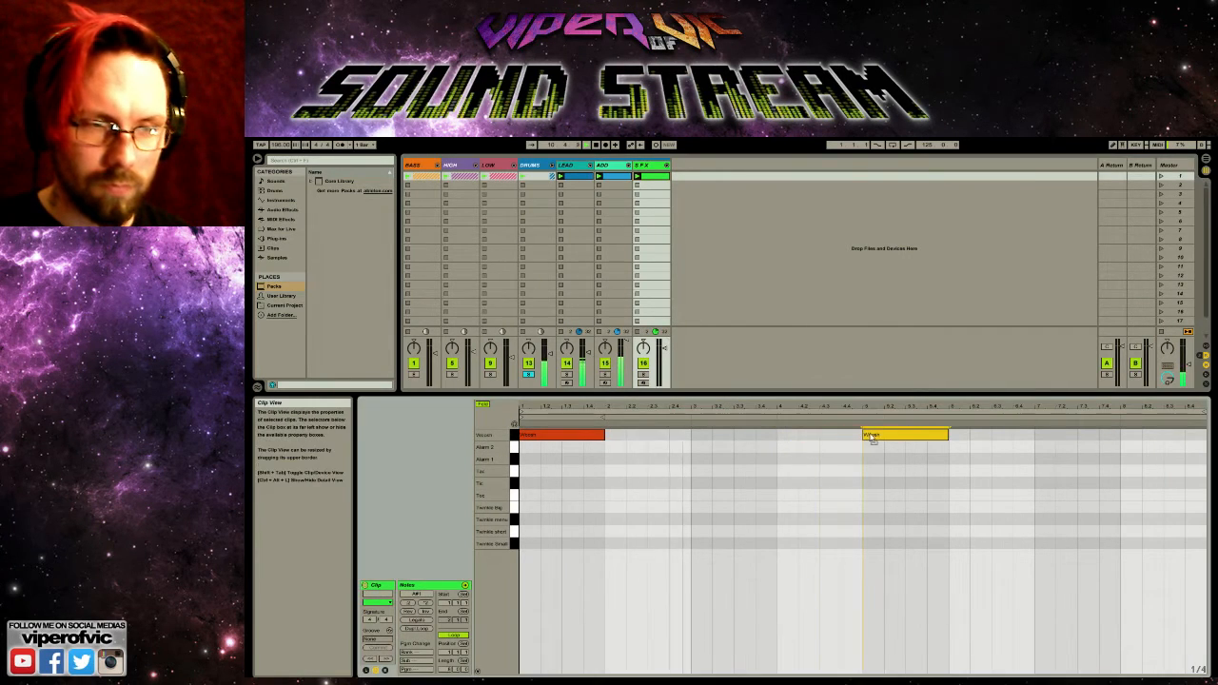
left_click(607, 366)
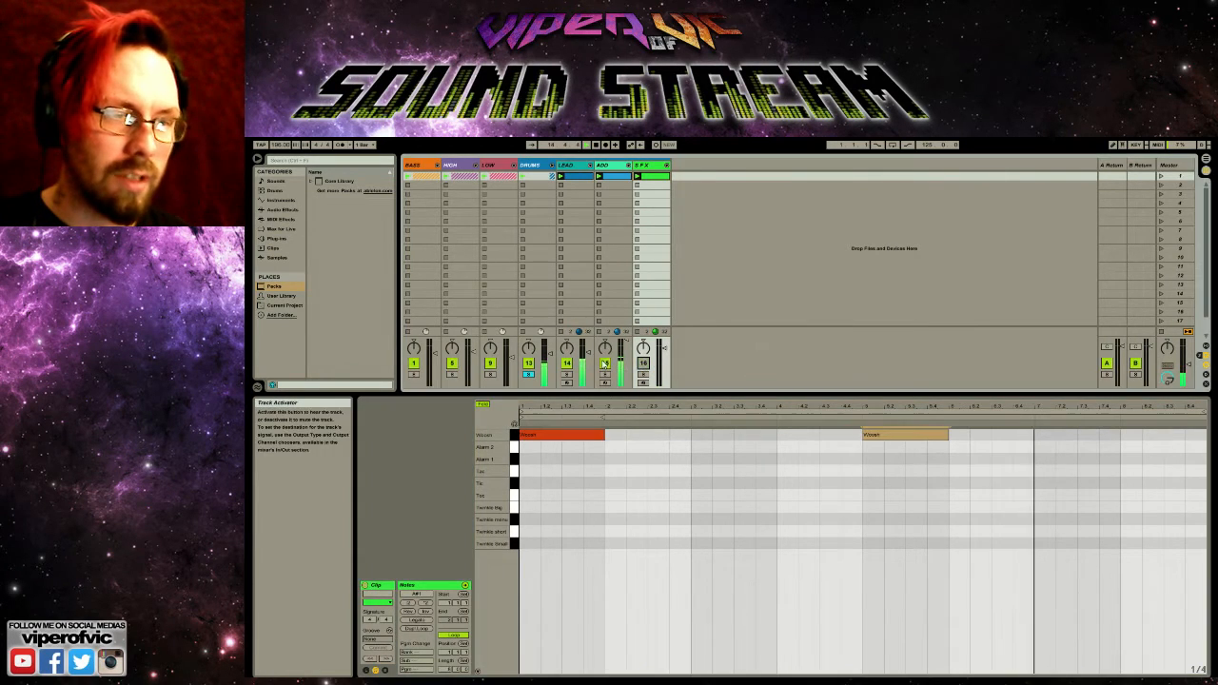
left_click(607, 366)
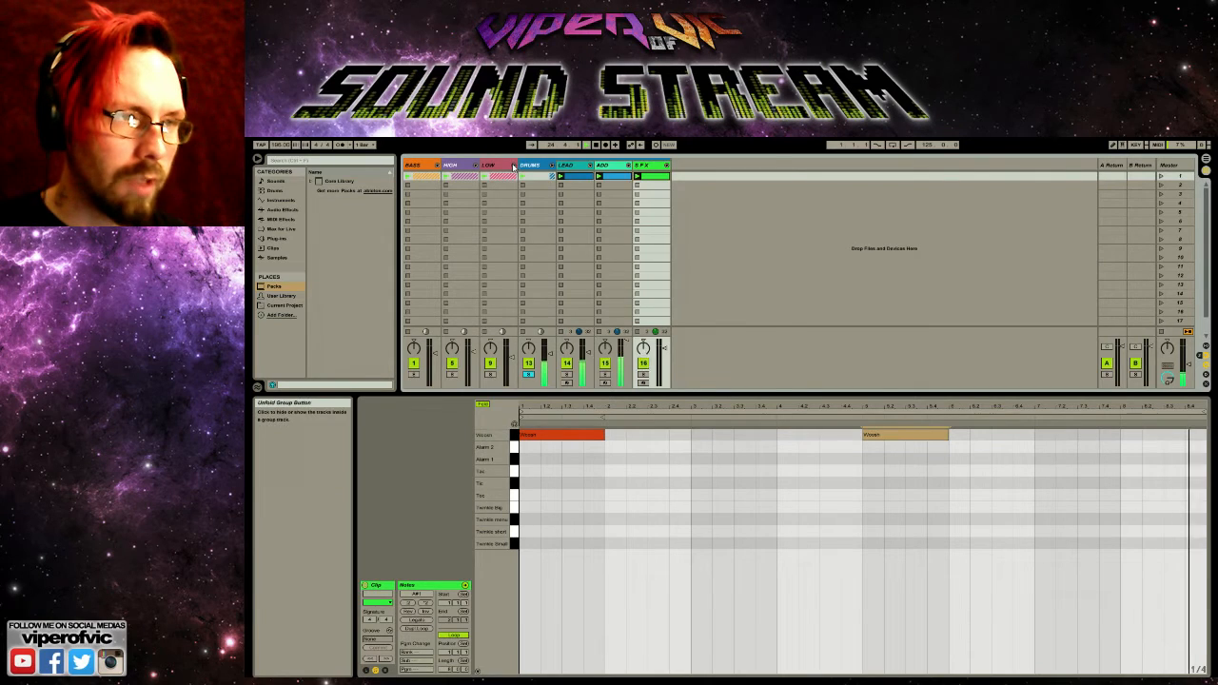
- Unfold the LOW, HIGH and BASS groups to show their individual tracks
left_click(552, 166)
left_click(477, 166)
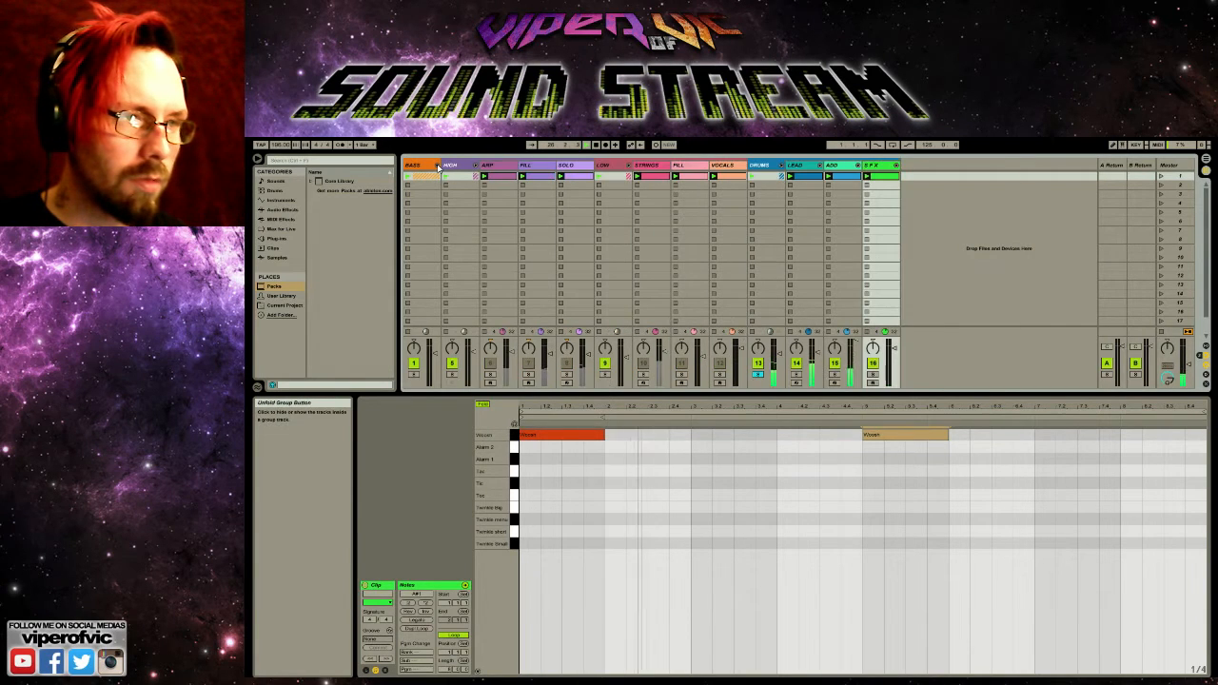
left_click(437, 165)
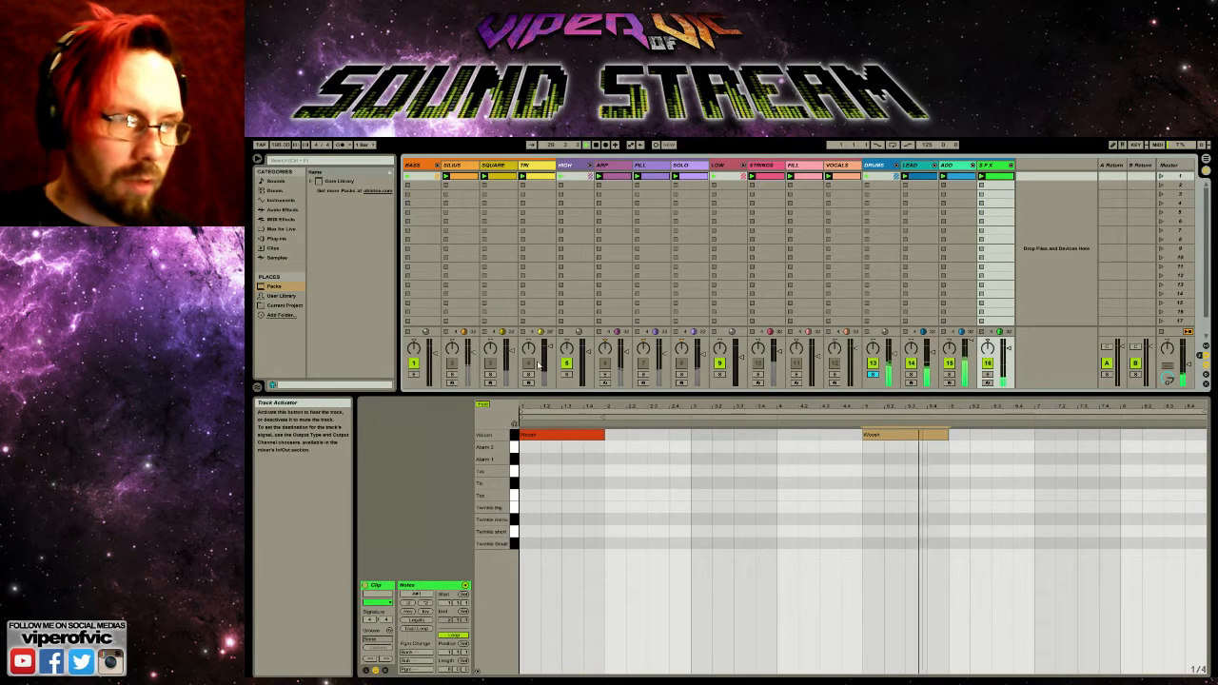
- Unsolo the DRUMS group and unmute the LOW group and the SOLO track to hear the full mix
left_click(872, 374)
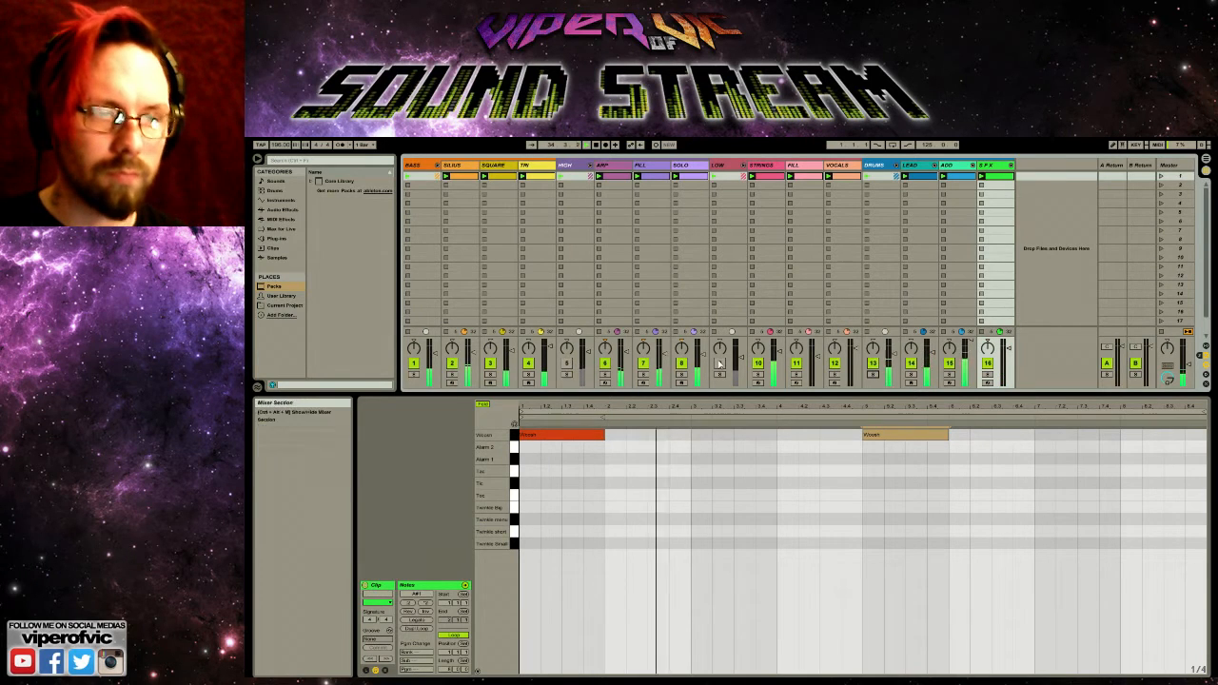
left_click(720, 364)
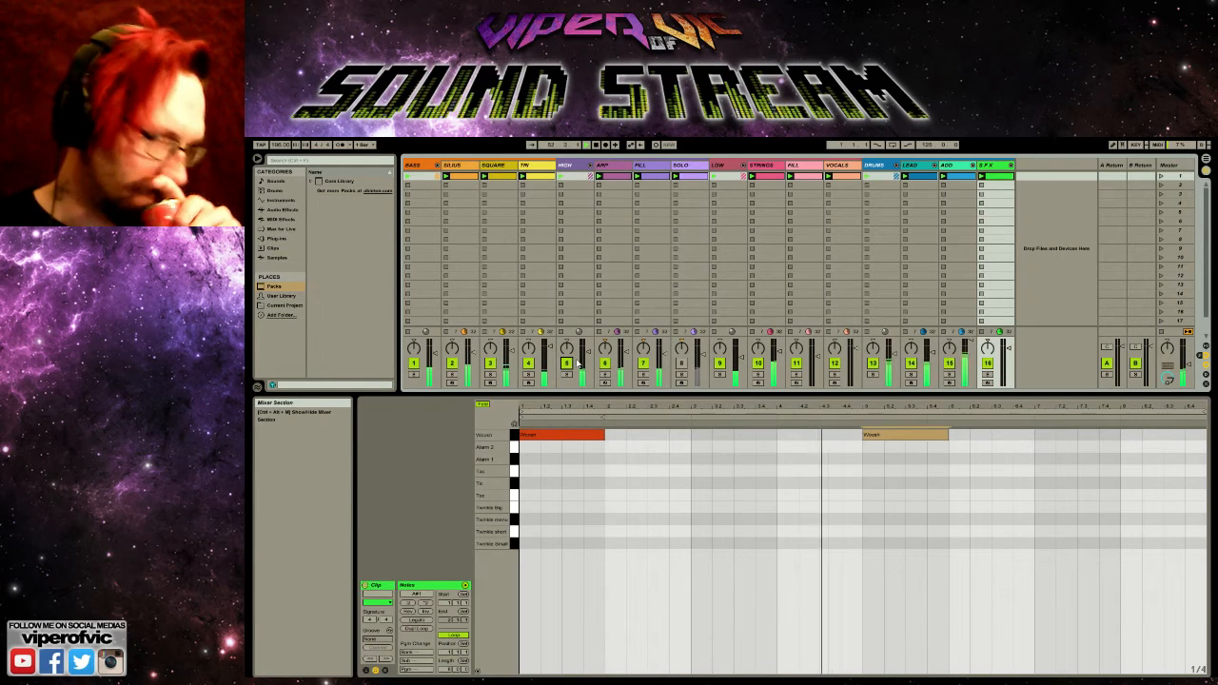
left_click(681, 365)
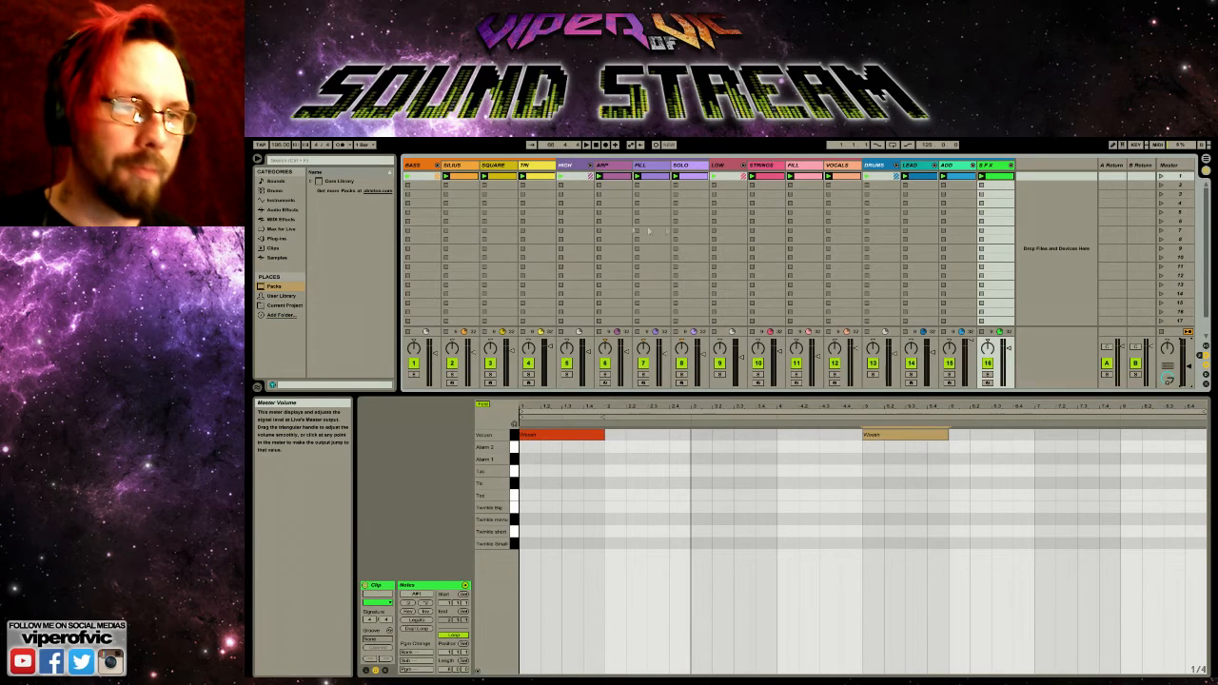
- Check the SQUARE clip's notes and move the BASS, HIGH and LOW groups' clips down to scene 2
left_click(462, 178)
left_click(501, 181)
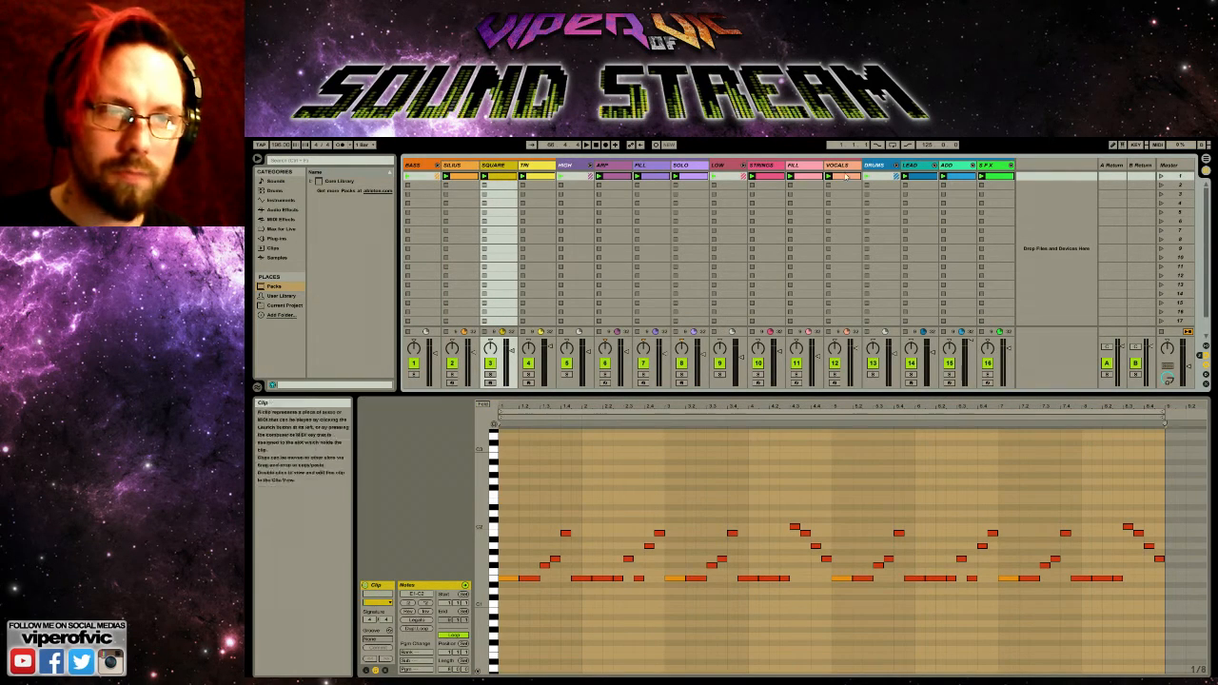
left_click(960, 177)
left_click(839, 184)
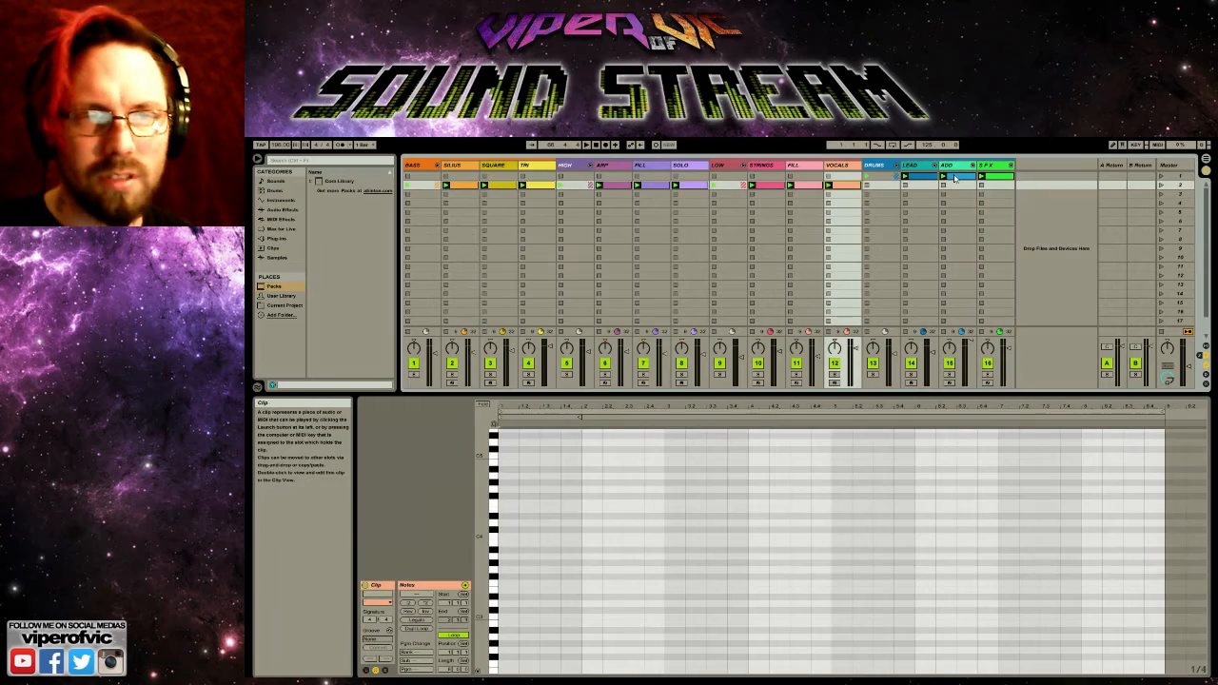
- Open the LEAD clip and replace its notes with a new beat of 8-Bit Snare 3, Tom2 hard and Kick notes
left_click(951, 178)
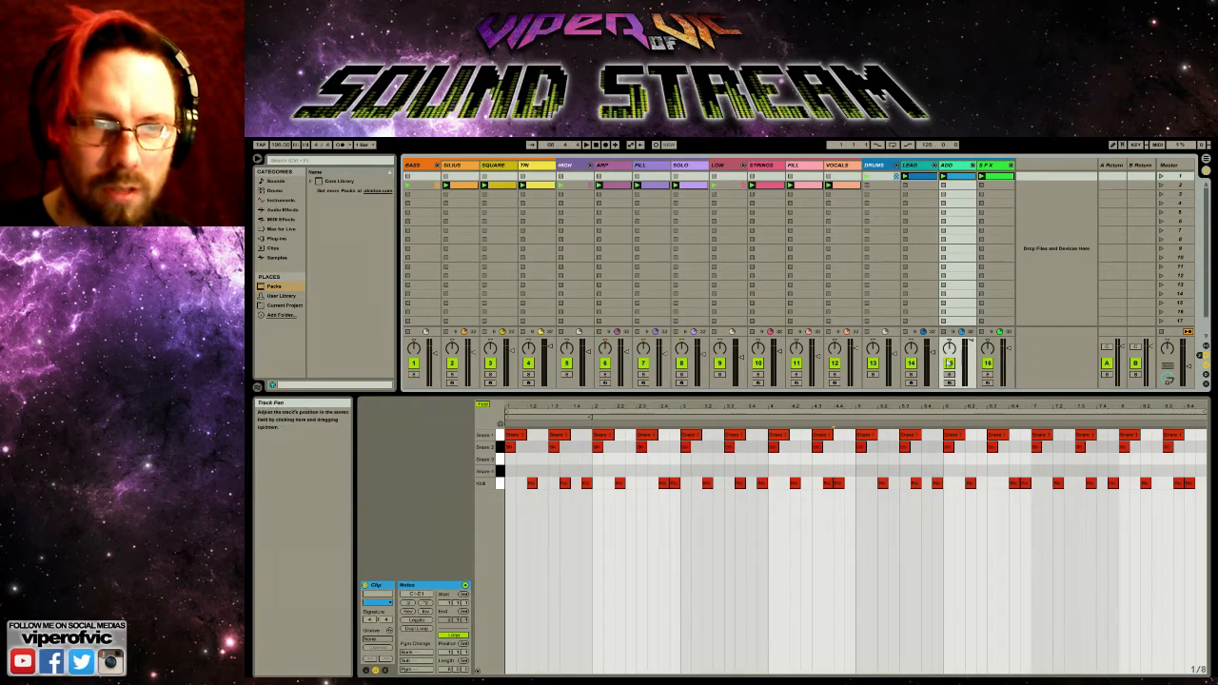
left_click(921, 177)
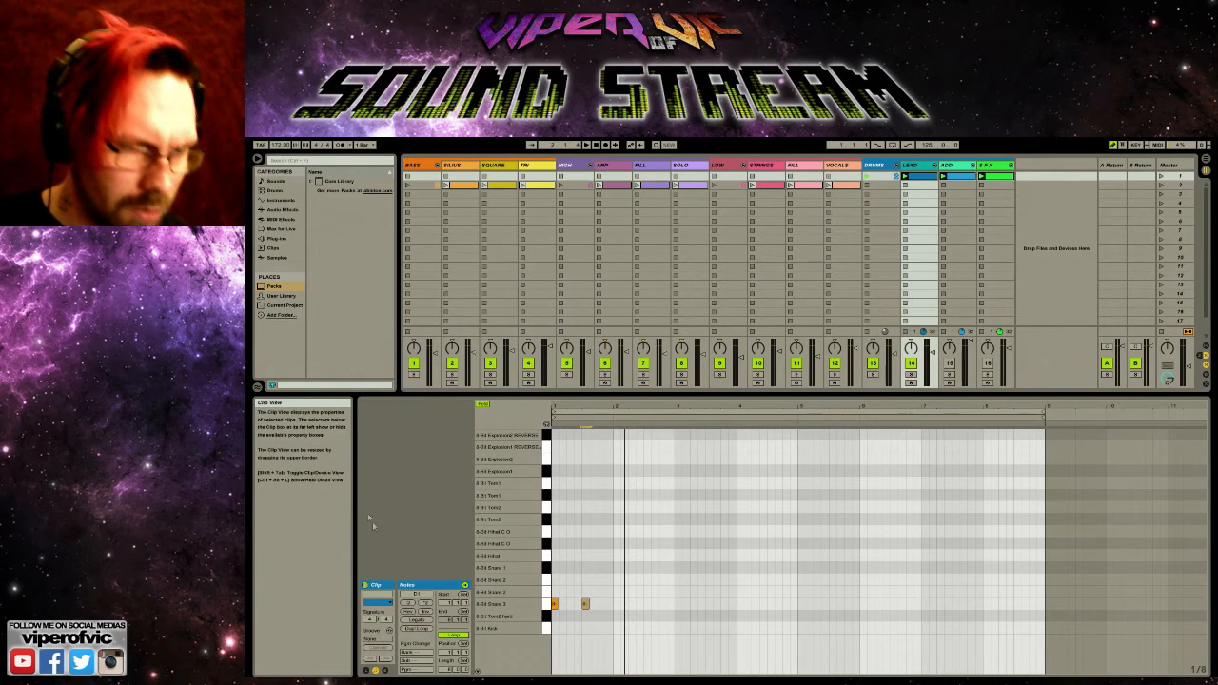
right_click(644, 586)
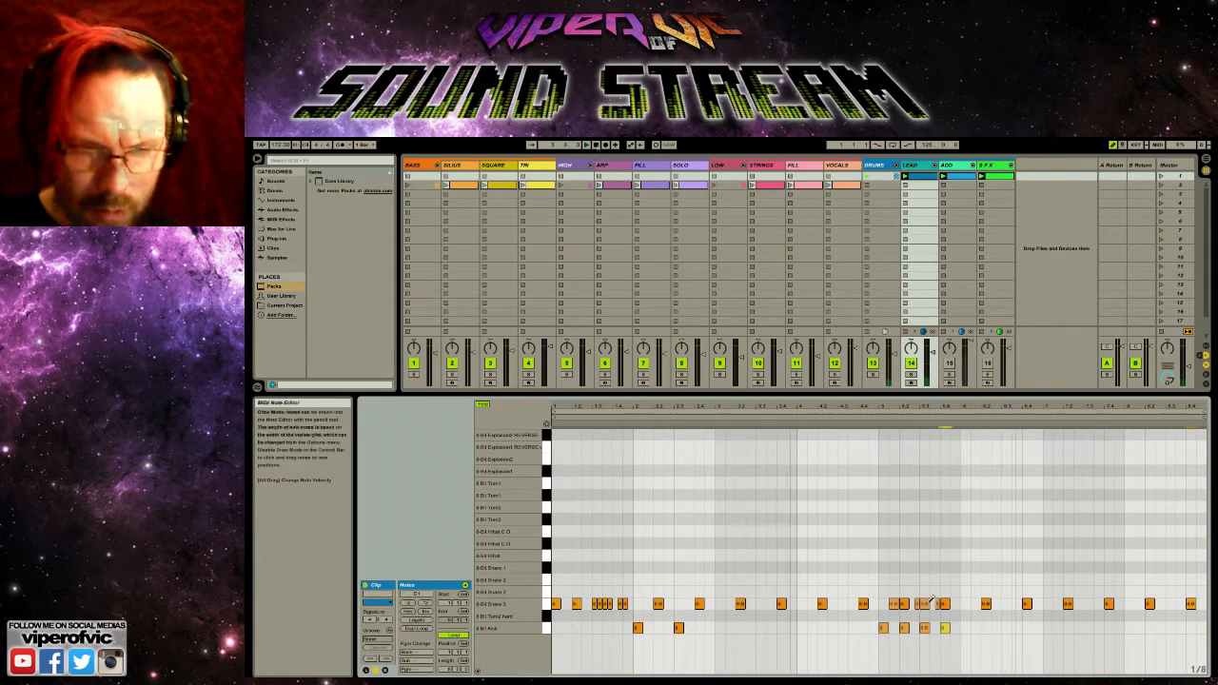
left_click(992, 551)
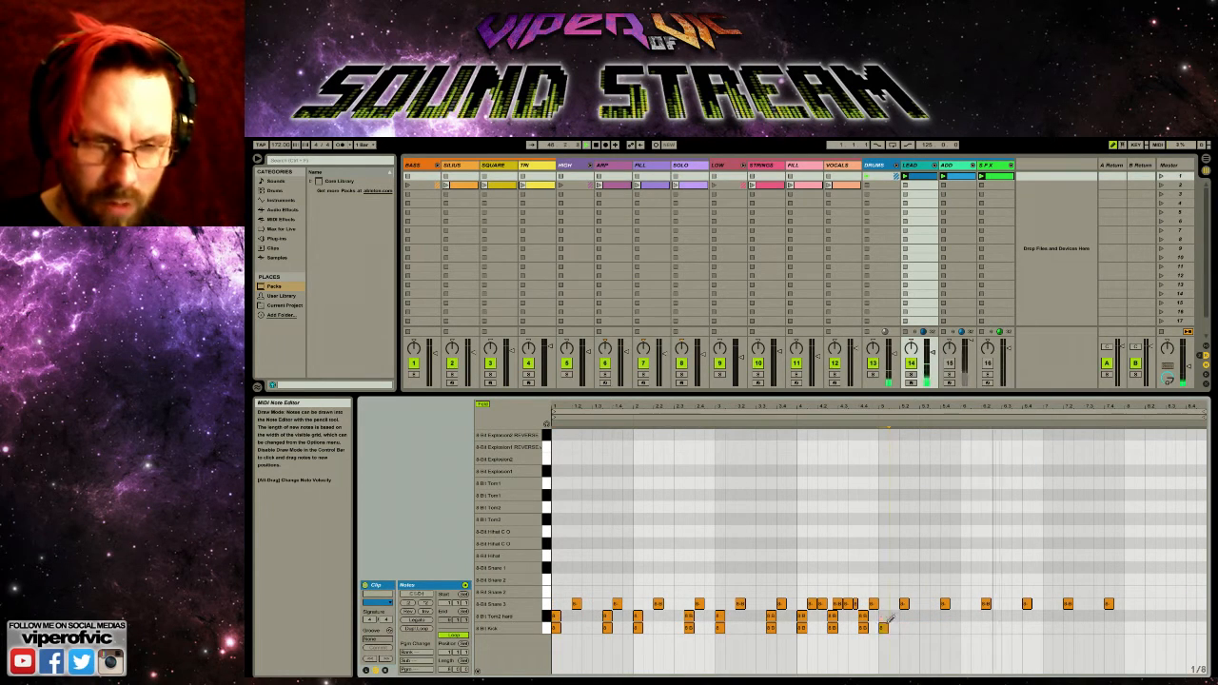
key("b")
left_click_drag(894, 597, 1189, 601)
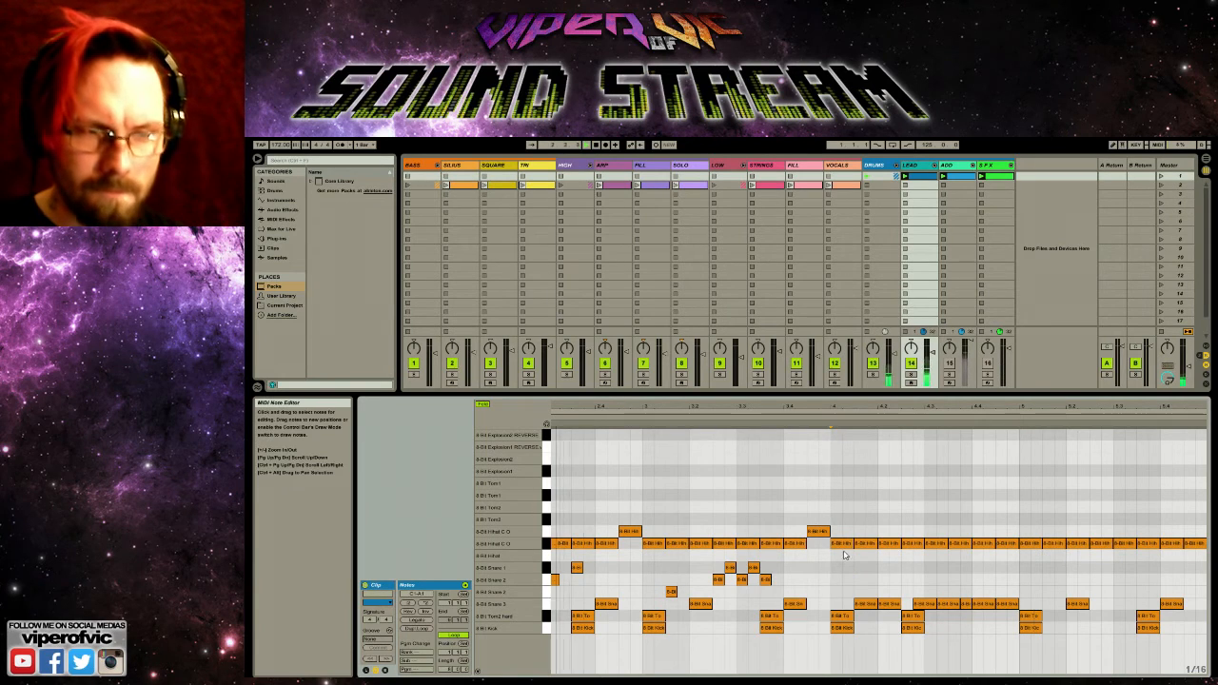
- Thin the bar 4 hi-hats to every other note, raise them one row, and select the Snare 1 and 2 fills in bars 1 to 3
double_click(964, 546)
double_click(1007, 546)
scroll(1007, 546, "down", 5)
left_click_drag(803, 530, 865, 554)
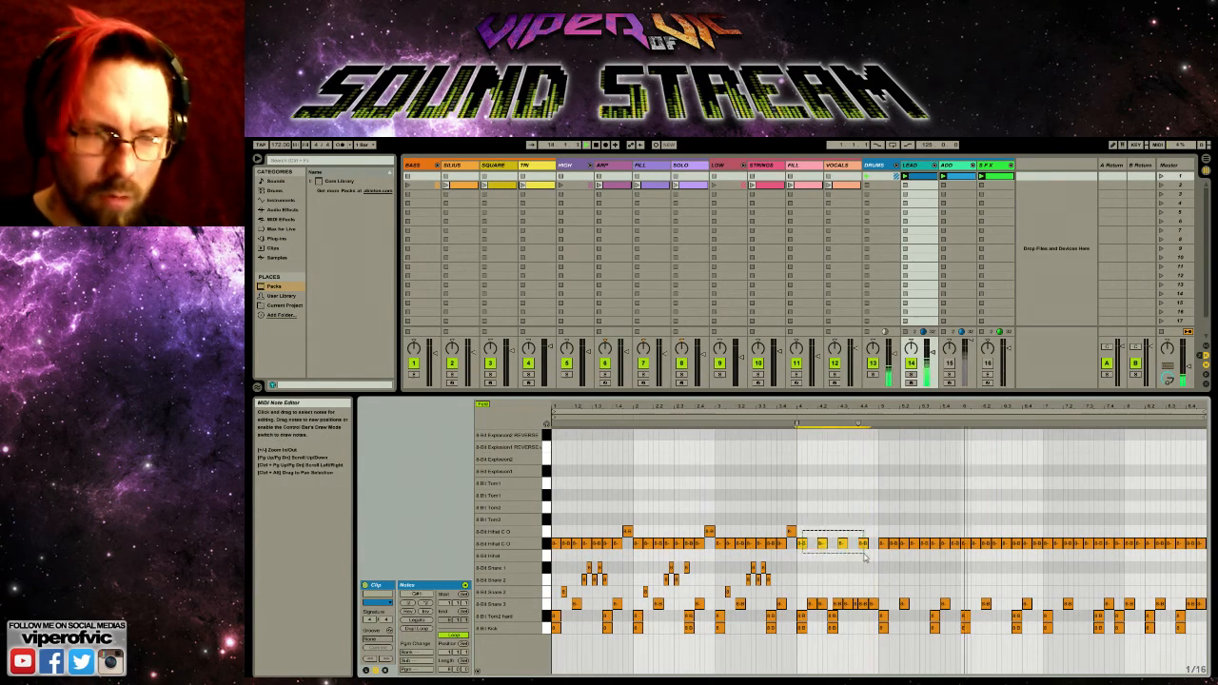
key("Up")
left_click_drag(782, 562, 556, 585)
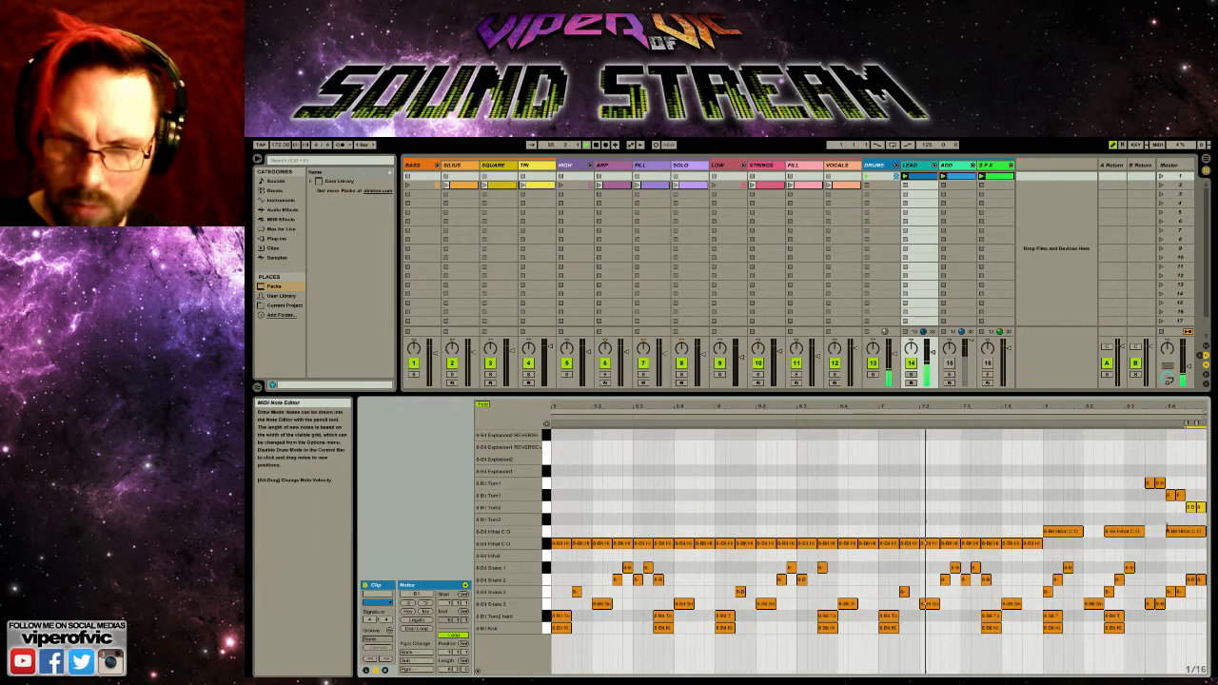
- Erase the last long hi-hat in bar 8 and draw an 8-Bit Kick note at beat 4 of that bar
left_click(1171, 528)
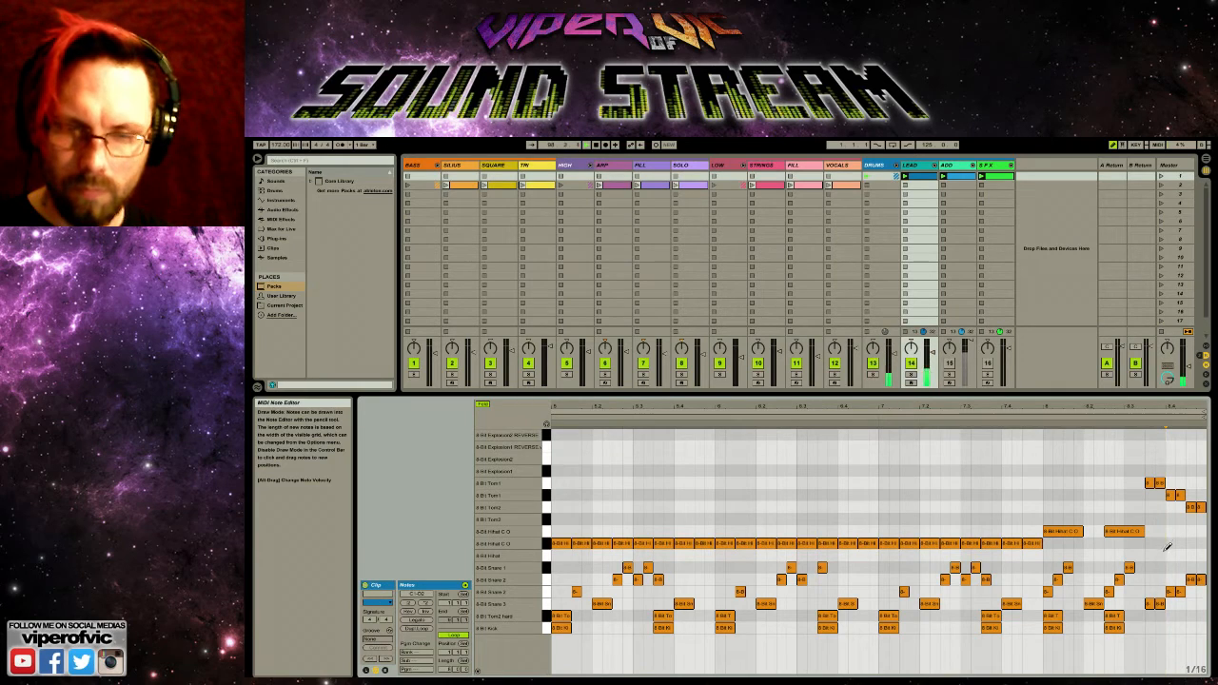
left_click(1170, 629)
key("b")
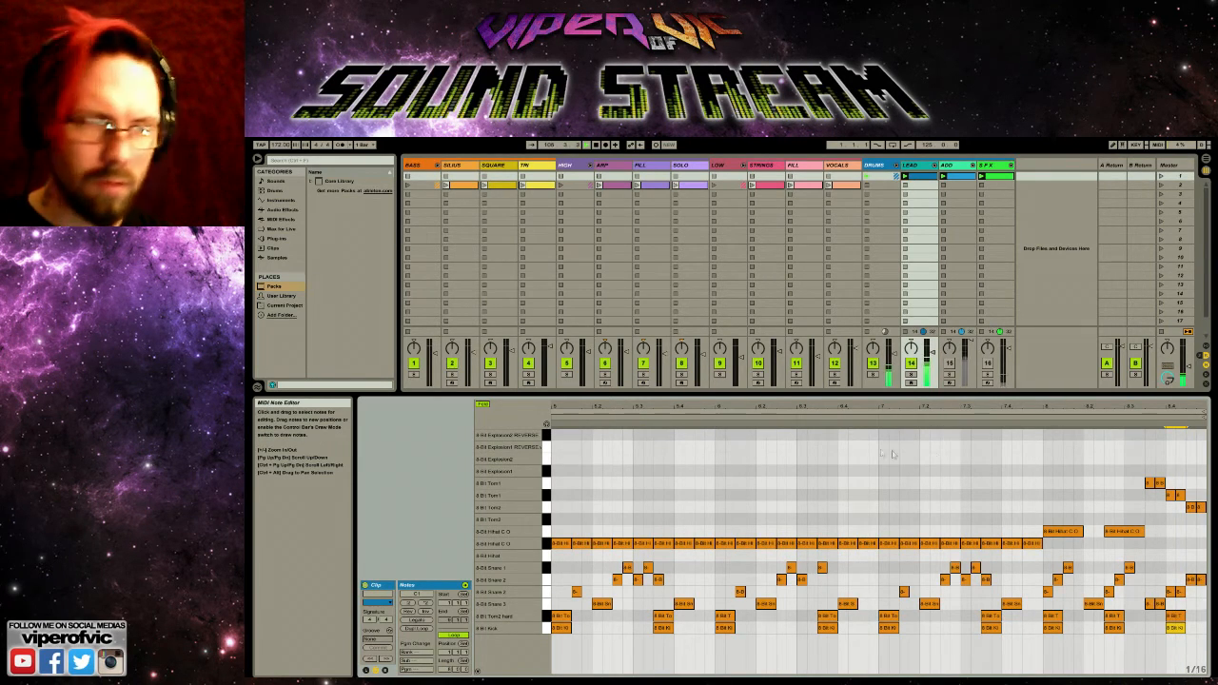
- Copy the 8-Bit Snare 3 pattern onto the Tom2 row and add an 8-Bit Explosion1 note across bars 1 and 2
scroll(917, 454, "down", 5)
left_click(571, 608)
key("ctrl+v")
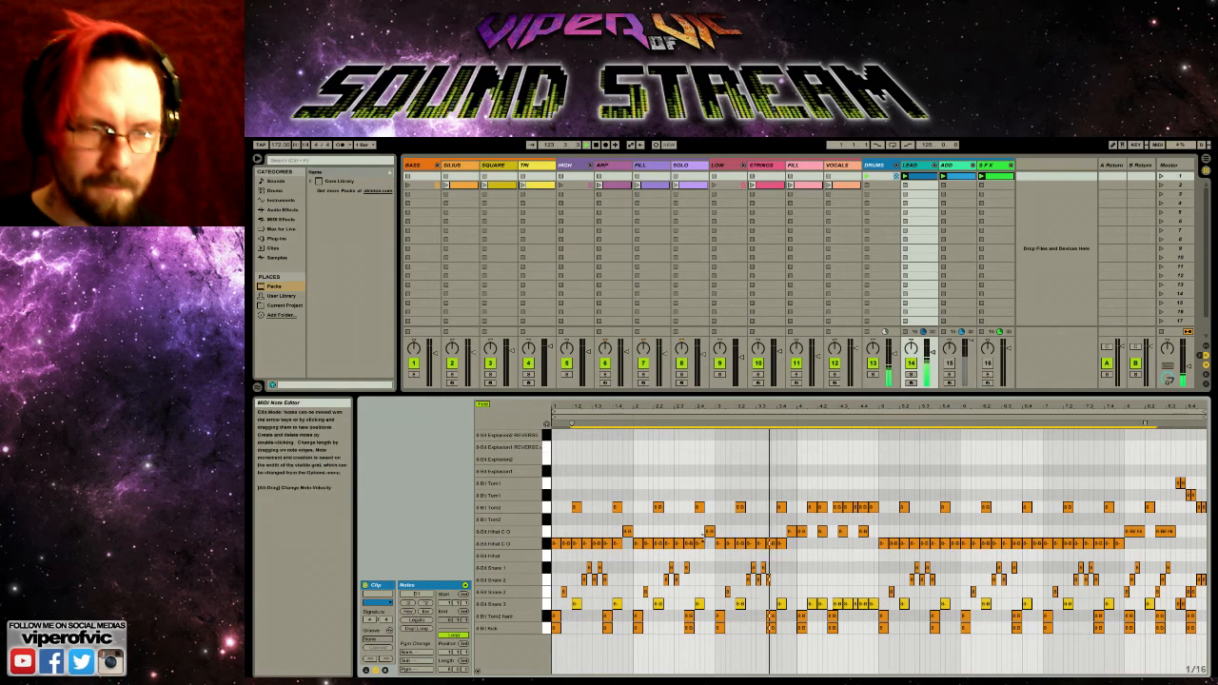
left_click(726, 499)
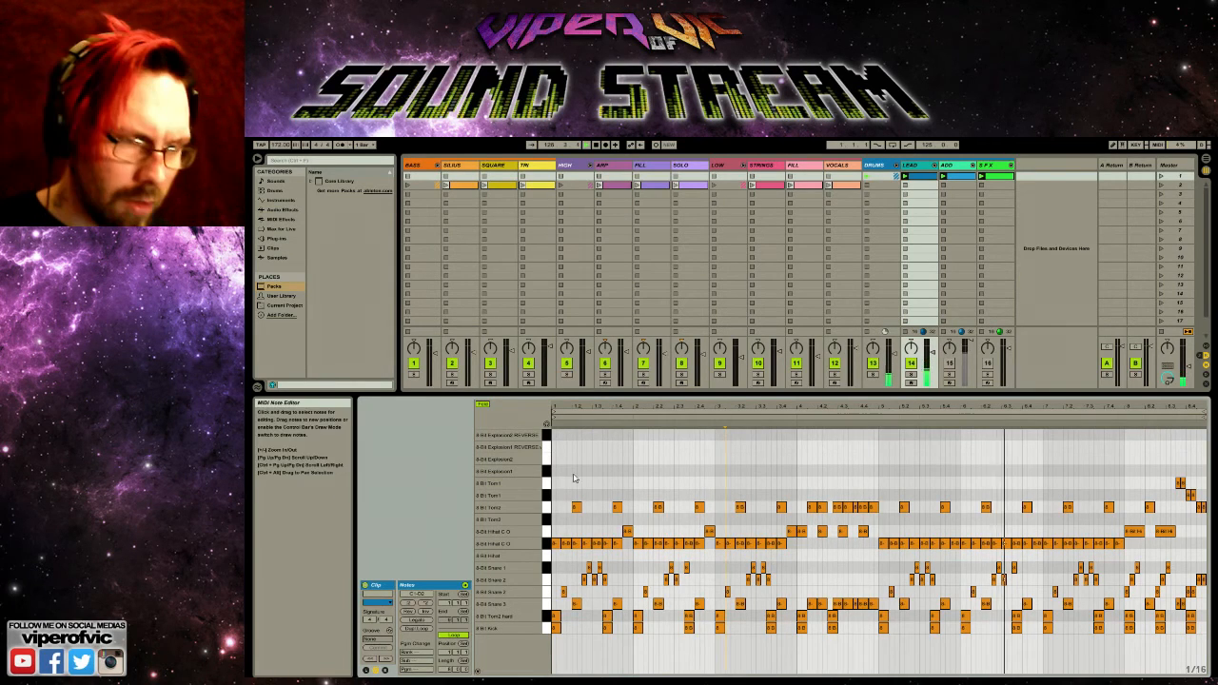
left_click_drag(557, 471, 628, 470)
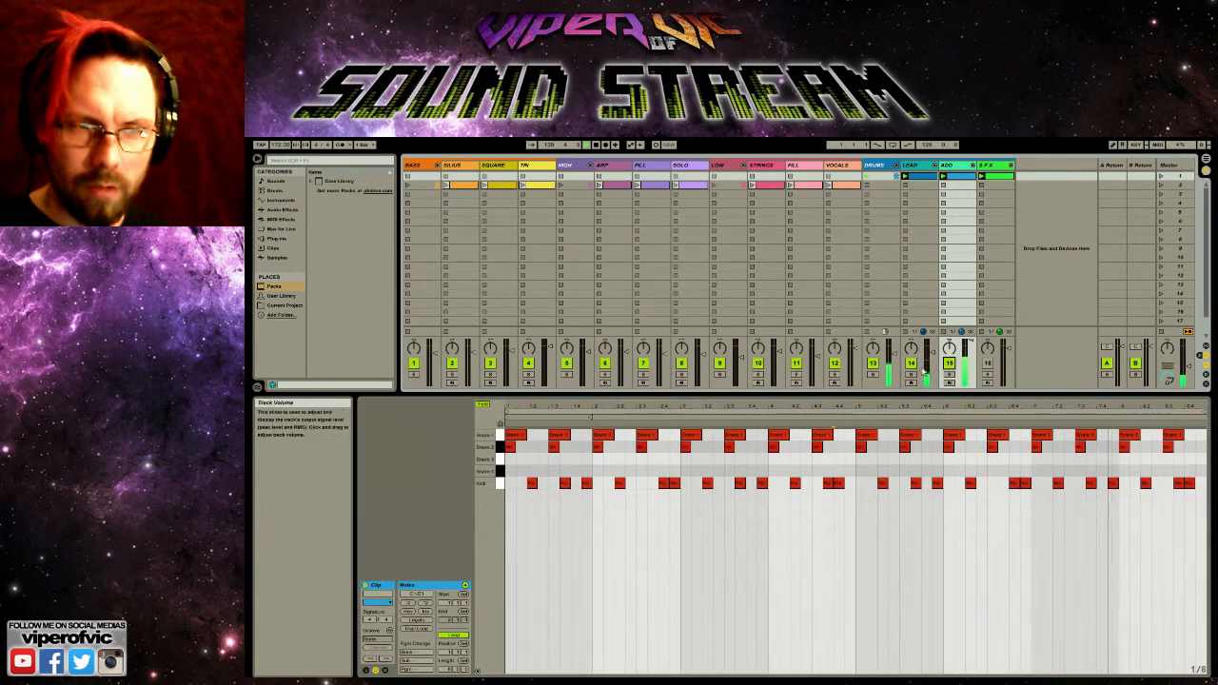
- Activate the ADD track, mute LEAD, and delete all notes from the ADD clip
left_click(949, 362)
left_click(911, 363)
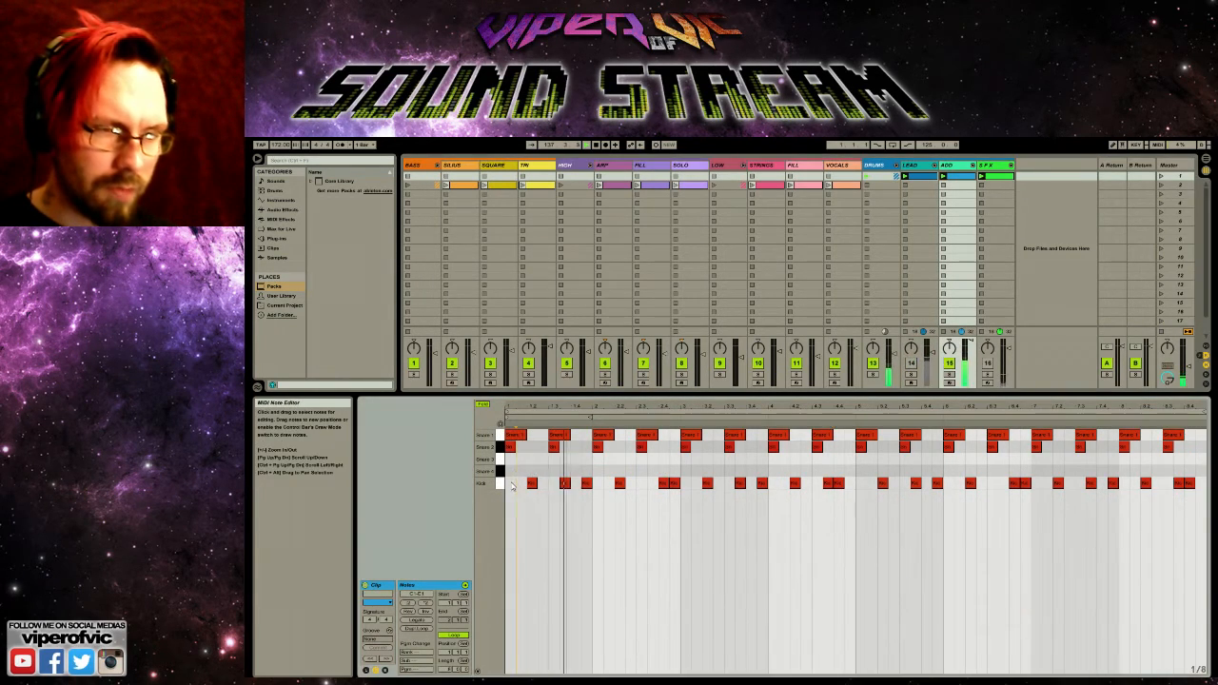
key("ctrl+a")
key("Delete")
- Draw a Kick note at bar 1 and Snare 4 notes on beats 2 and 4, duplicating the snares through bar 8
double_click(510, 483)
double_click(531, 471)
double_click(575, 471)
double_click(620, 471)
double_click(663, 471)
left_click_drag(682, 478, 529, 462)
key("ctrl+d")
key("ctrl+d")
key("ctrl+d")
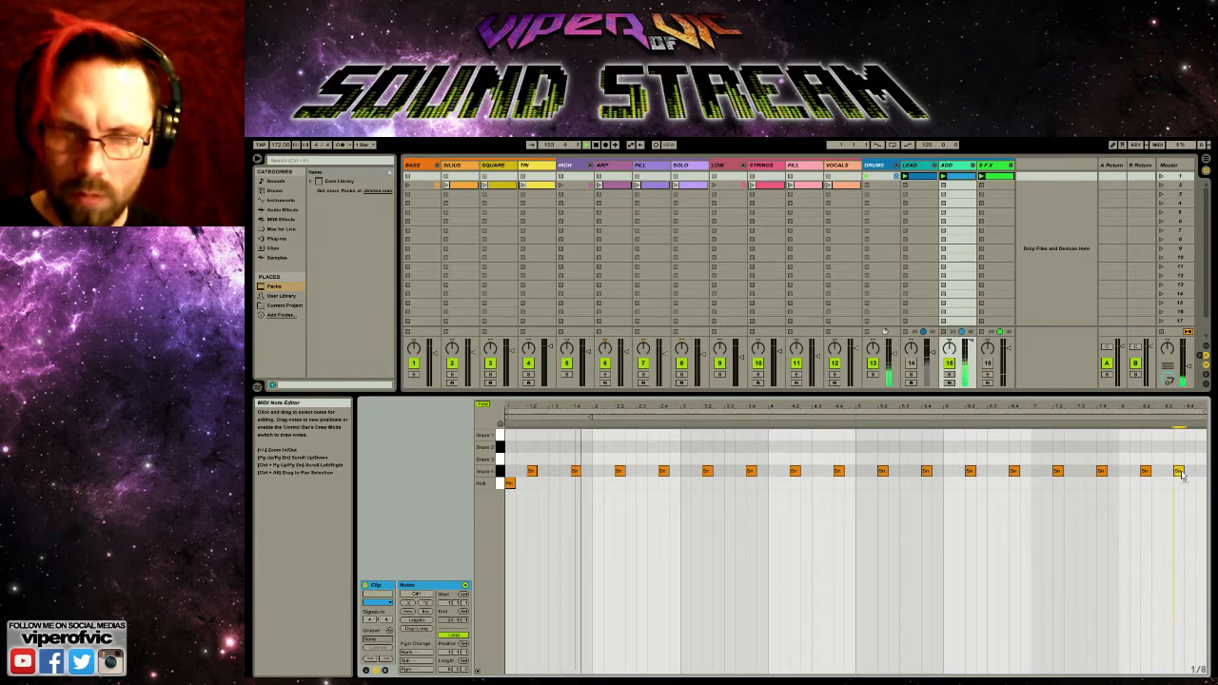
- Check the LEAD clip, and move all the ADD clip's Snare 4 notes up to the Snare 1 row
left_click(926, 177)
left_click(954, 178)
left_click_drag(1191, 478, 523, 464)
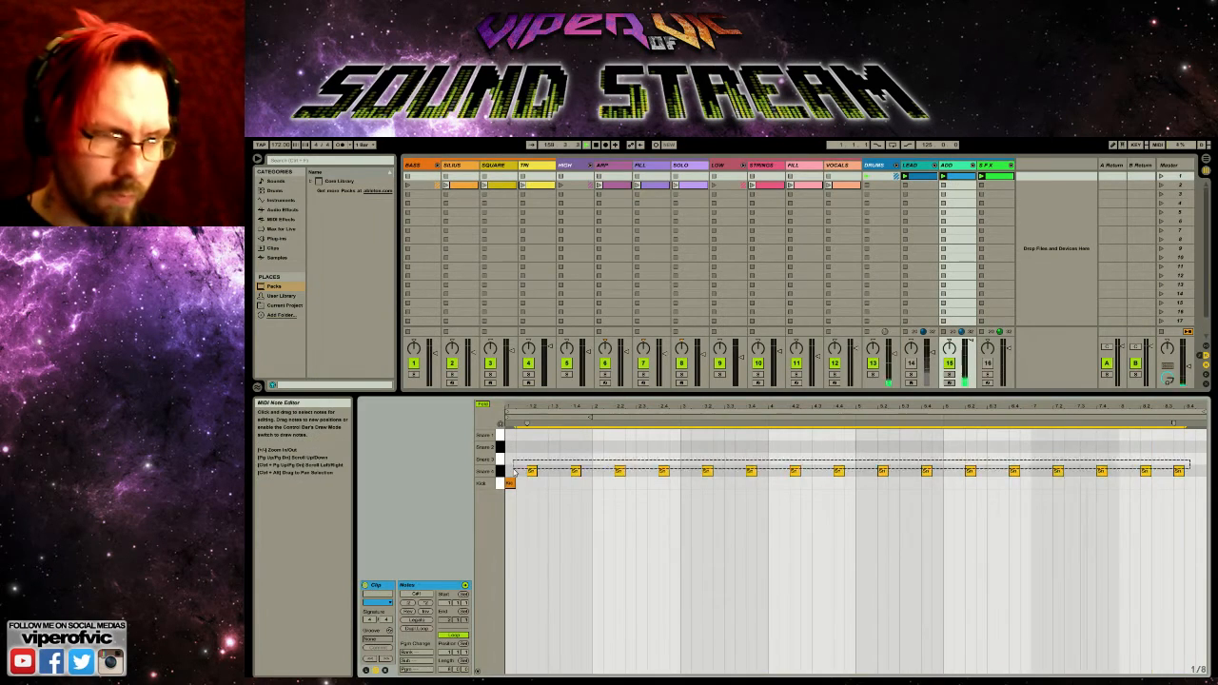
key("Up")
key("Up")
key("Up")
- Refine the grid to 1/16 and draw a fill at the end of bar 8 descending from Snare 1 through Snare 2 to Snare 3
left_click(1095, 558)
key("ctrl+1")
key("b")
left_click(1179, 435)
left_click_drag(1177, 435, 1181, 435)
left_click_drag(1187, 447, 1202, 458)
- Draw extra sixteenth-note Snare 1 hits in bar 4 of the ADD clip
left_click_drag(728, 406, 725, 430)
left_click(724, 435)
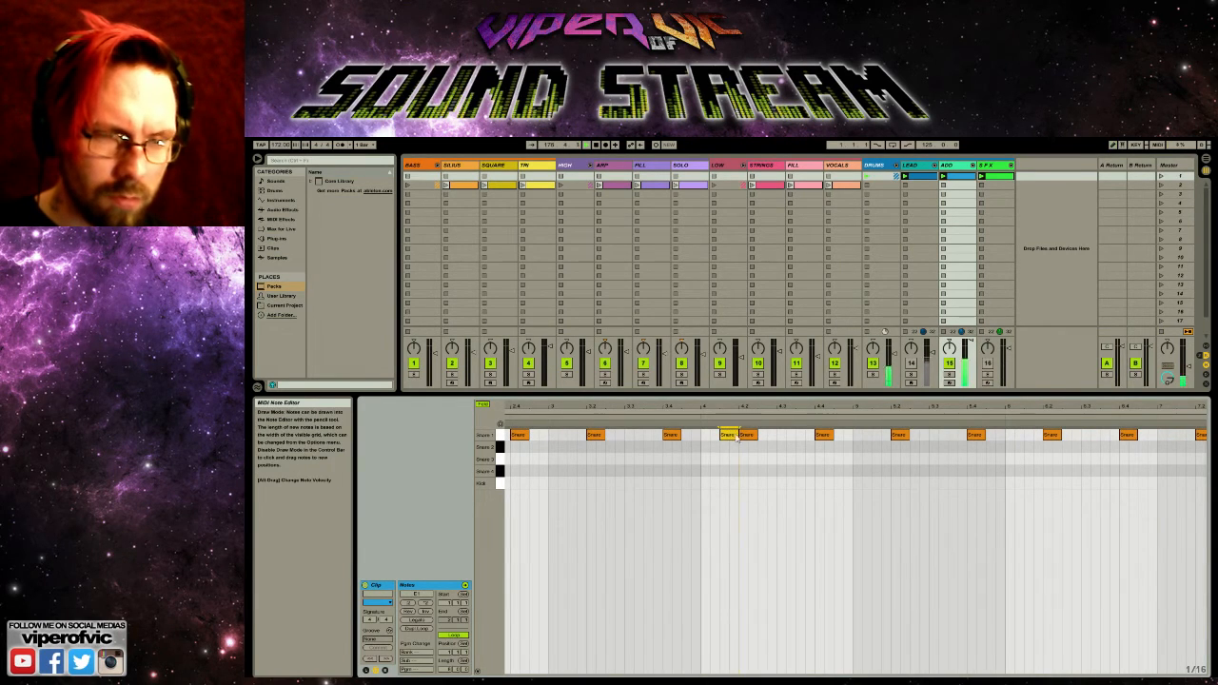
left_click(773, 436)
left_click(792, 435)
left_click(822, 436)
- Draw the Kick pattern across bars 1 to 8 of the ADD clip on a 1/8 grid, checking it against the LEAD clip
left_click(959, 178)
left_click(959, 178)
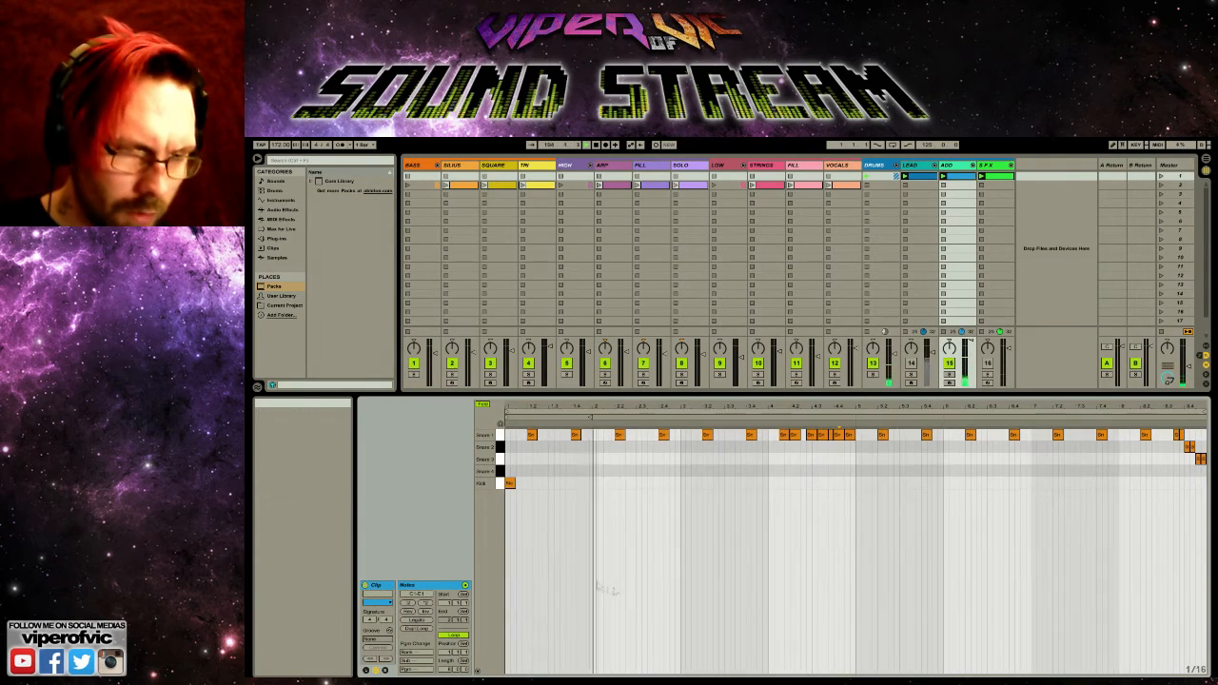
left_click(959, 178)
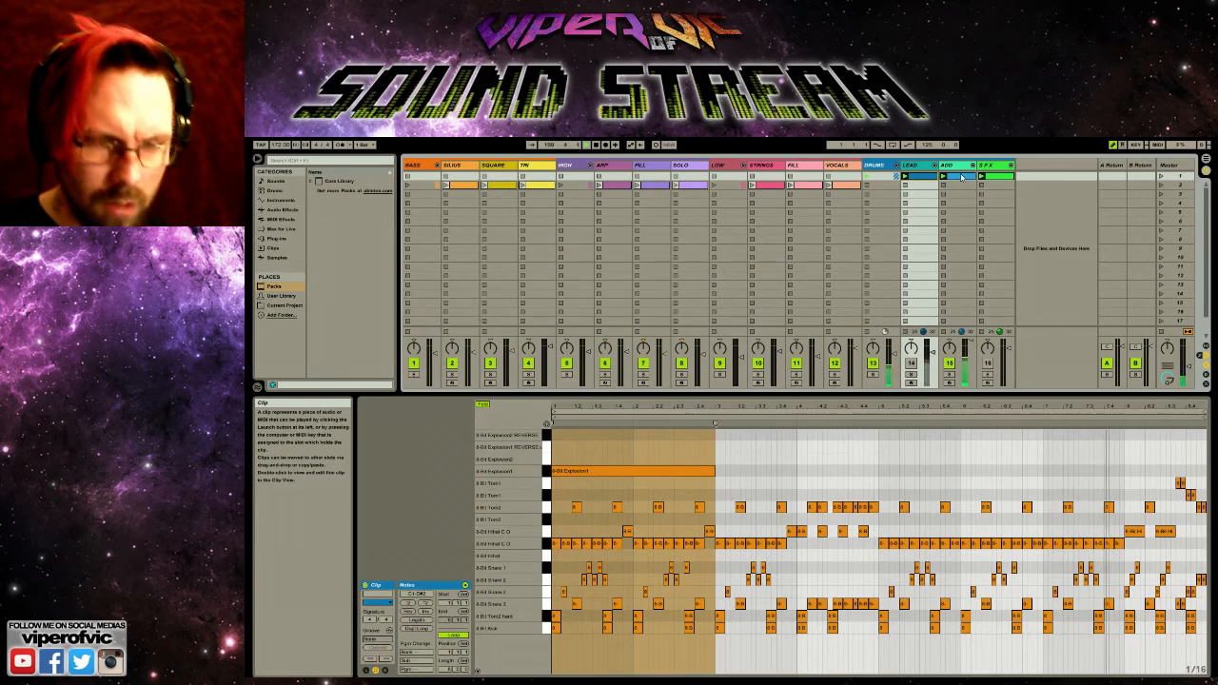
left_click(959, 178)
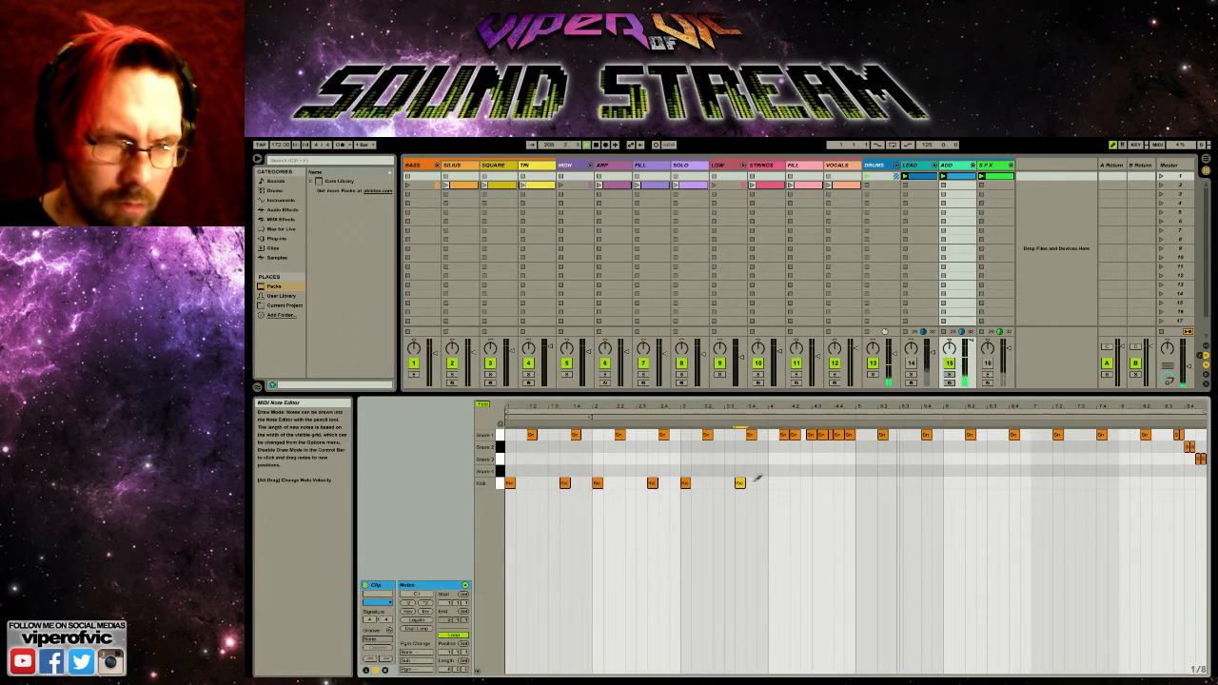
left_click(919, 178)
left_click(959, 178)
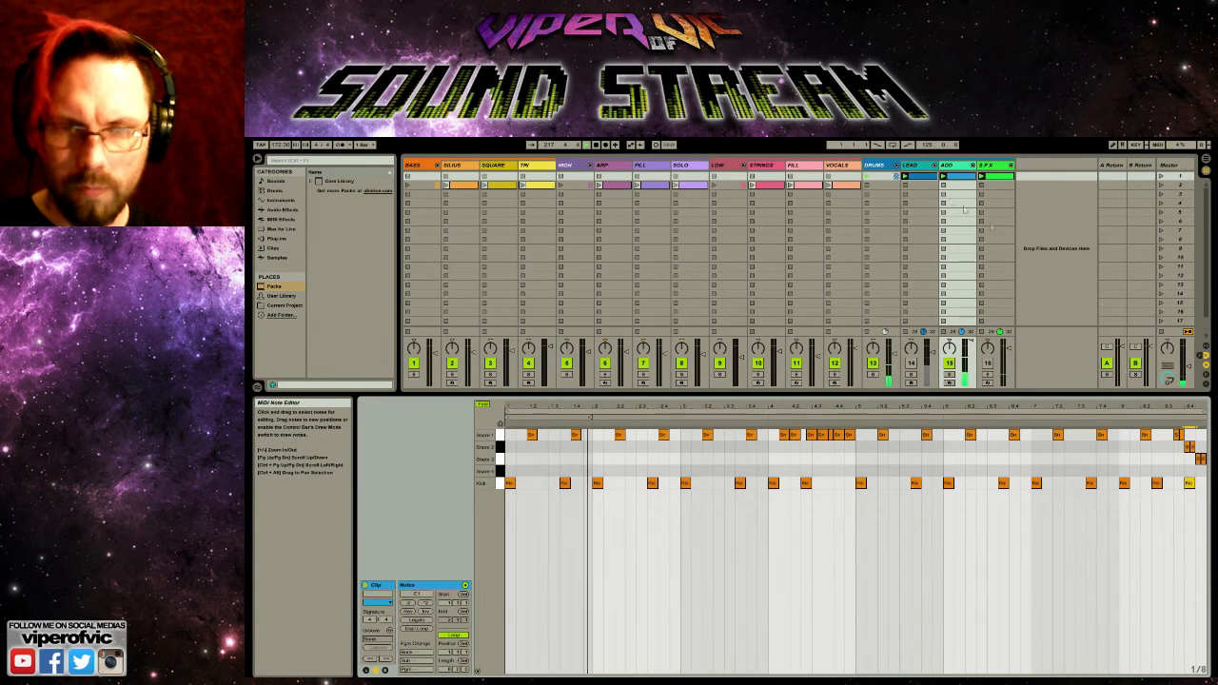
left_click(951, 178)
left_click(956, 178)
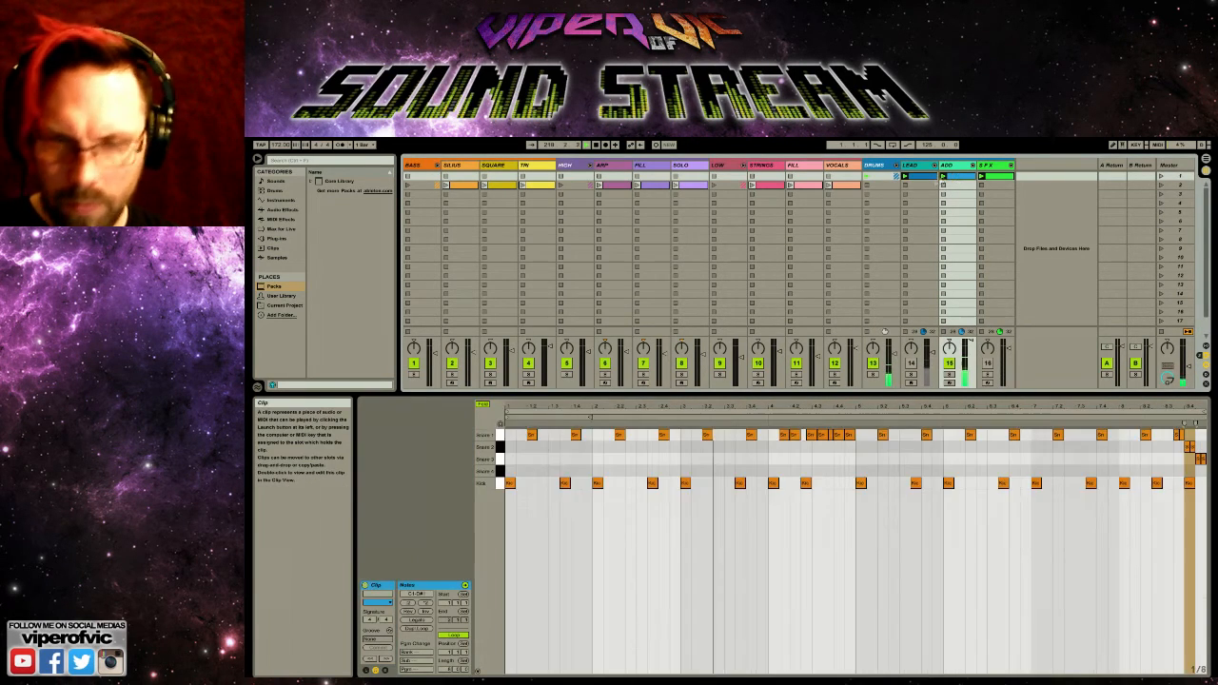